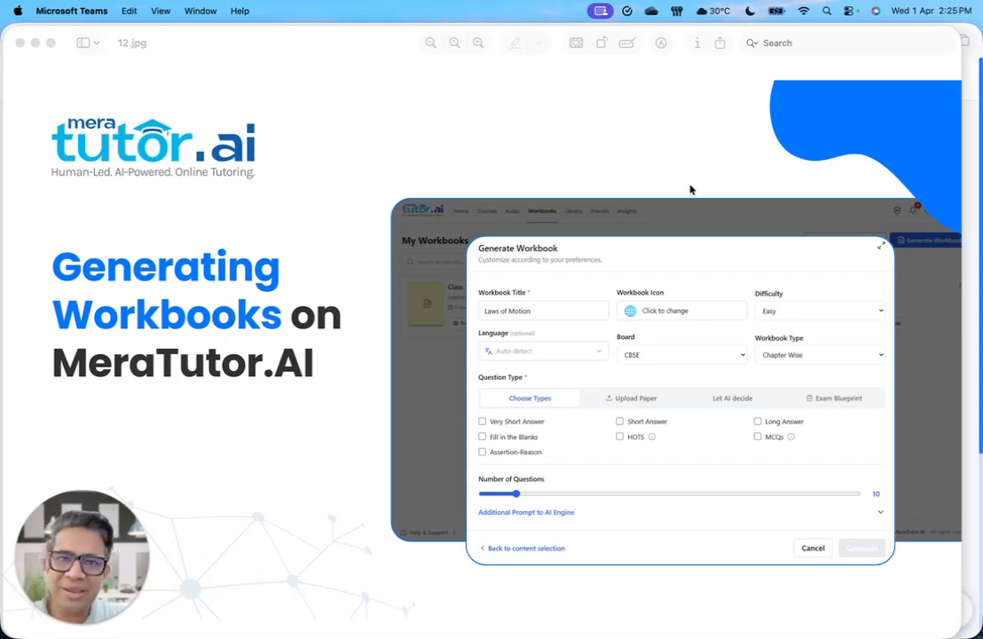
Step: Switch to the MeraTutor site in Safari and open the Workbooks page
key("ctrl+Up")
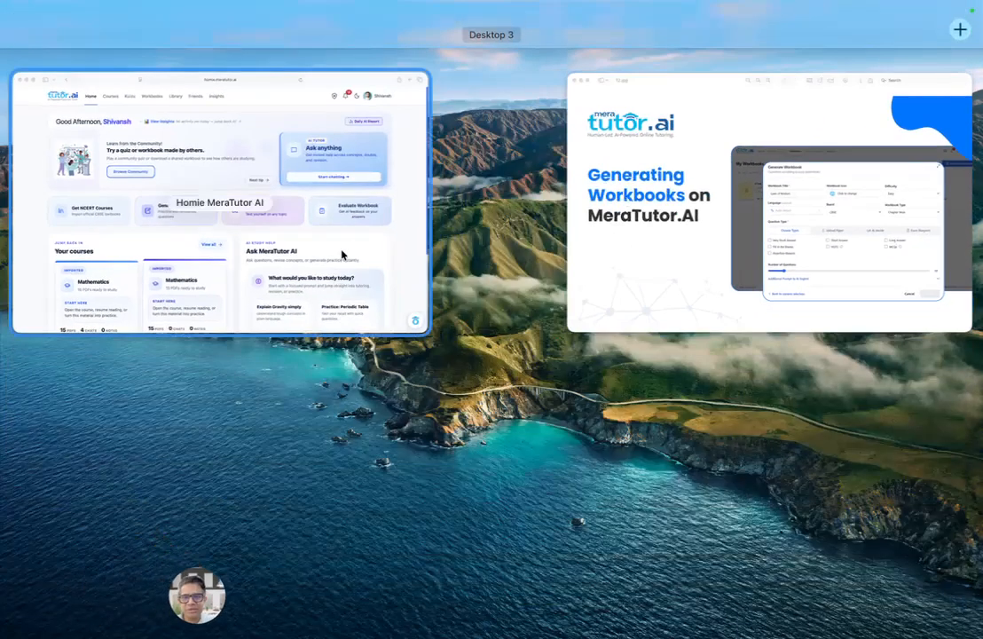
left_click(329, 248)
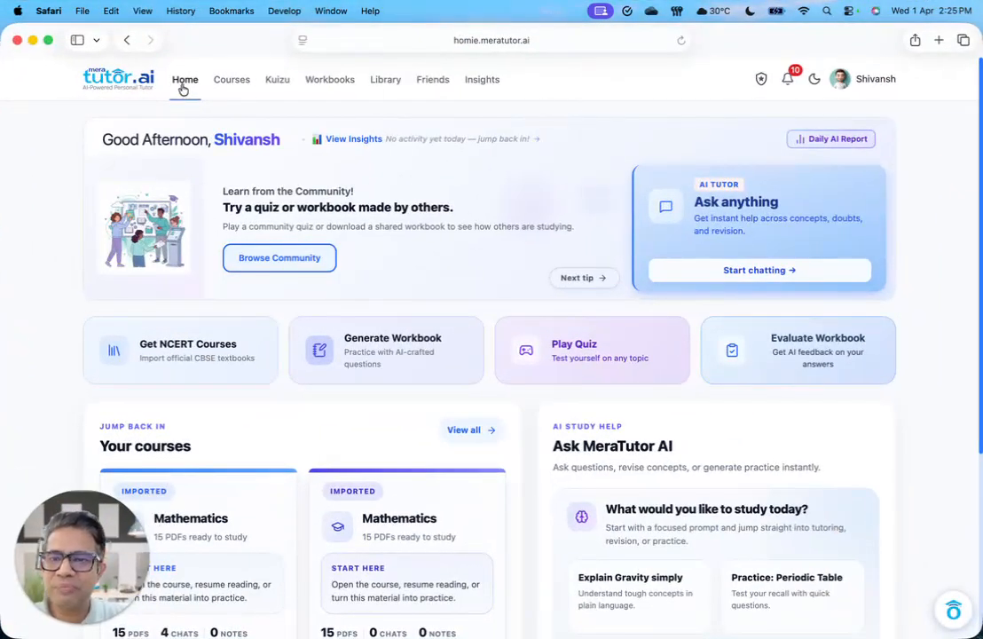
left_click(330, 80)
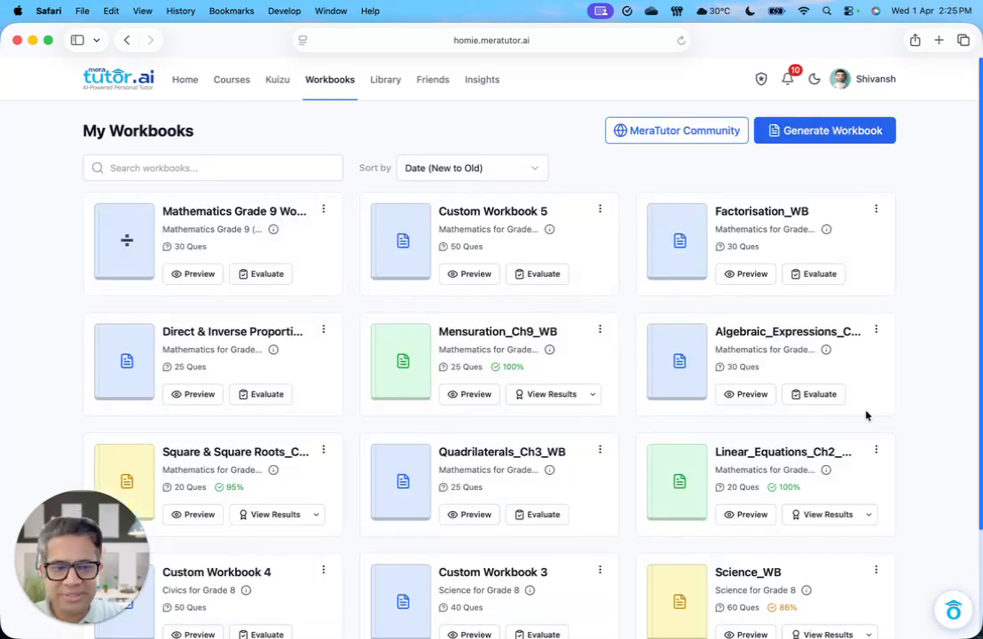
Step: Look through the existing workbooks on the My Workbooks page, loading more of them
scroll(934, 473, "down", 3)
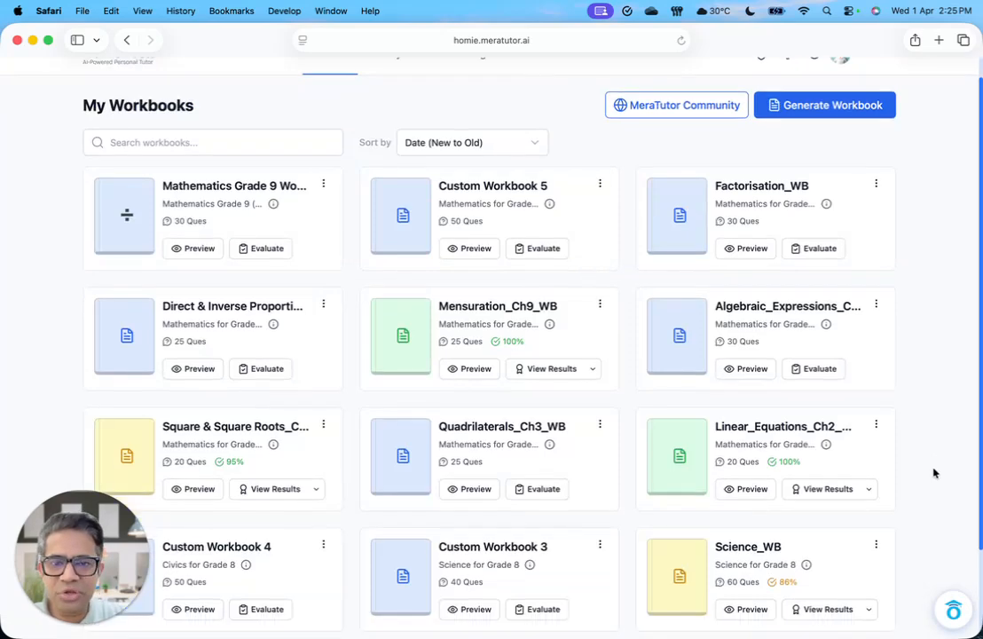
left_click(497, 562)
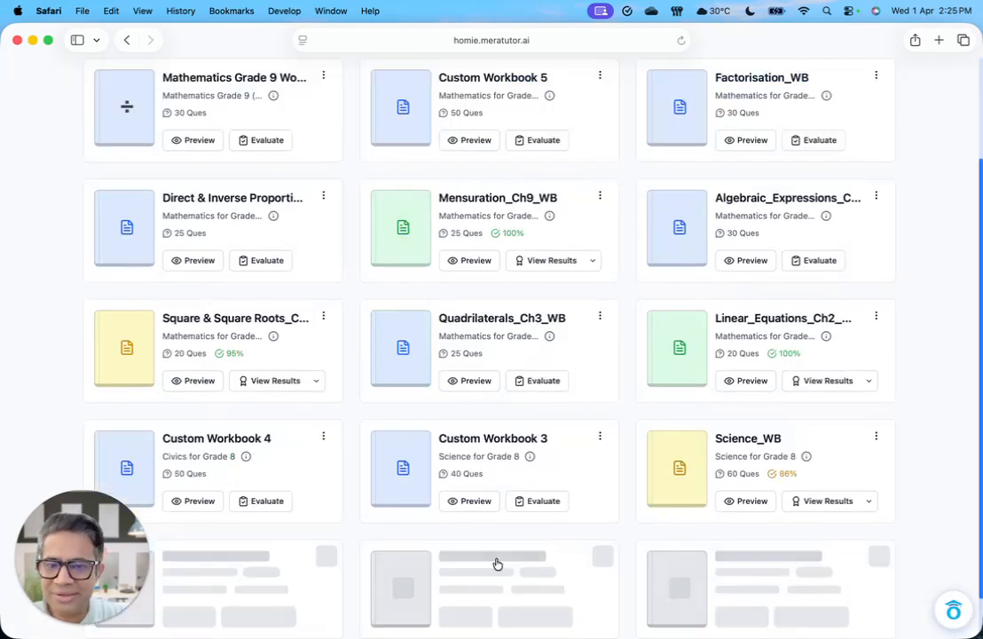
scroll(904, 489, "down", 10)
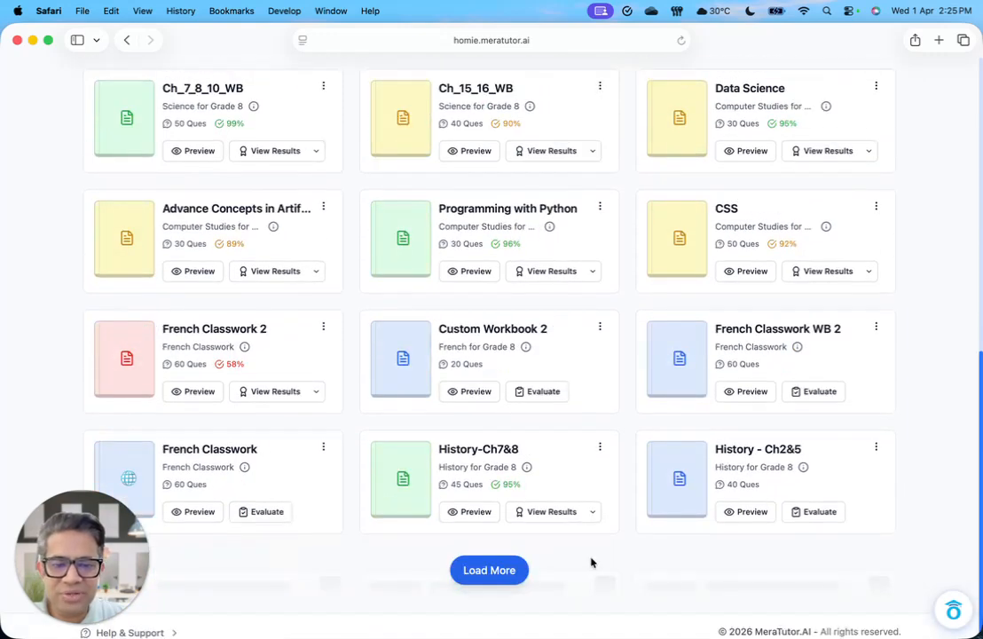
left_click(485, 571)
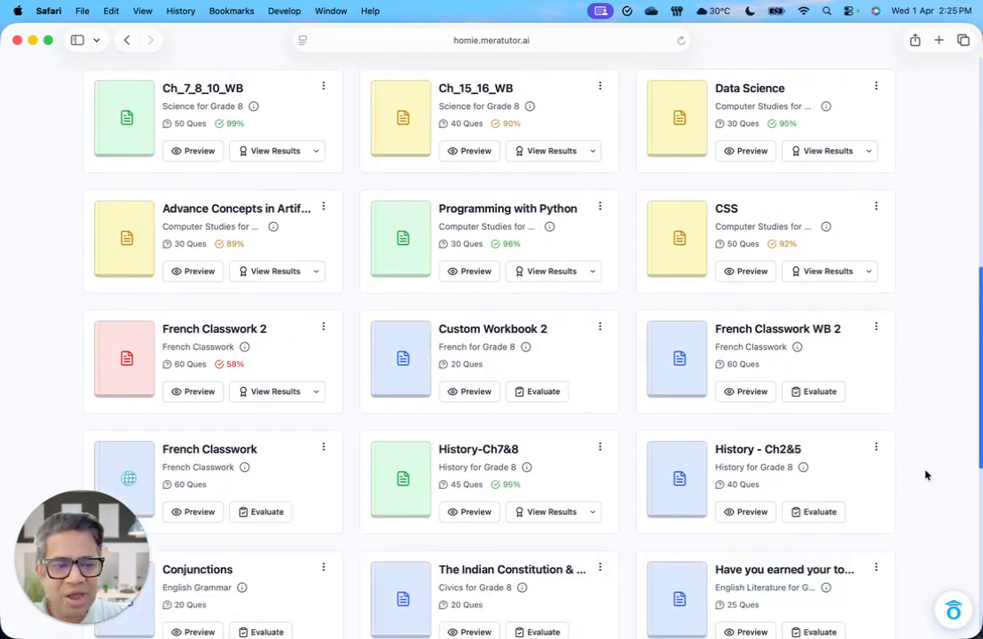
scroll(923, 474, "down", 8)
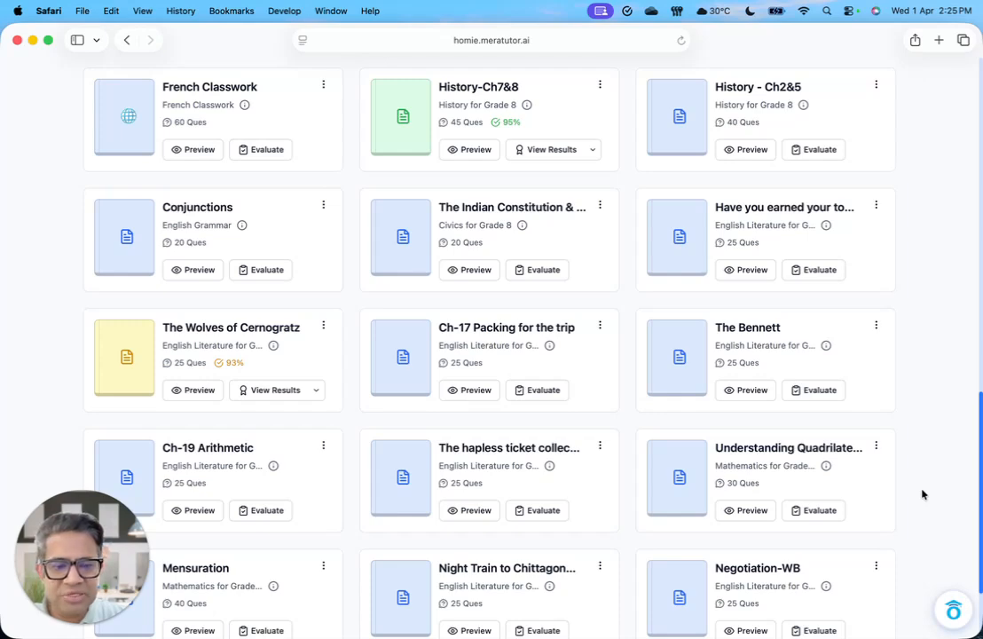
scroll(923, 494, "up", 5)
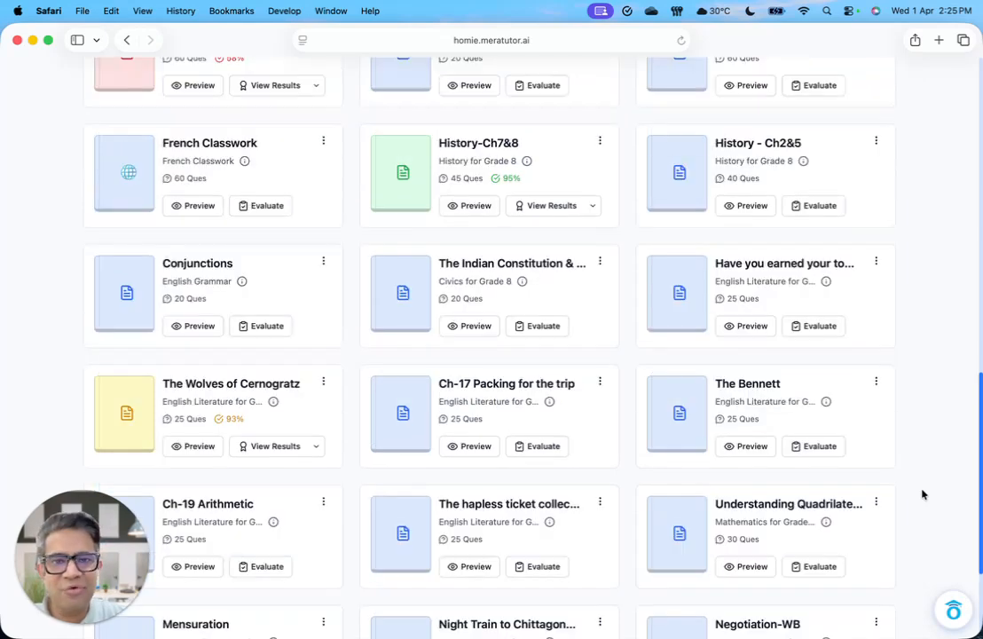
scroll(922, 494, "up", 15)
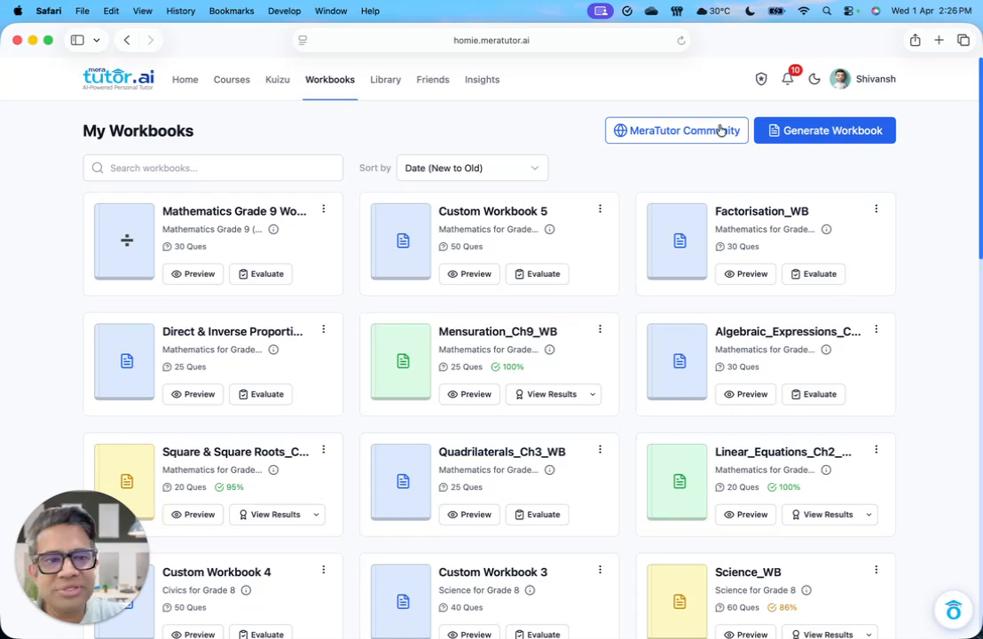
Step: Start generating a workbook without a course and choose India as the curriculum country
left_click(827, 142)
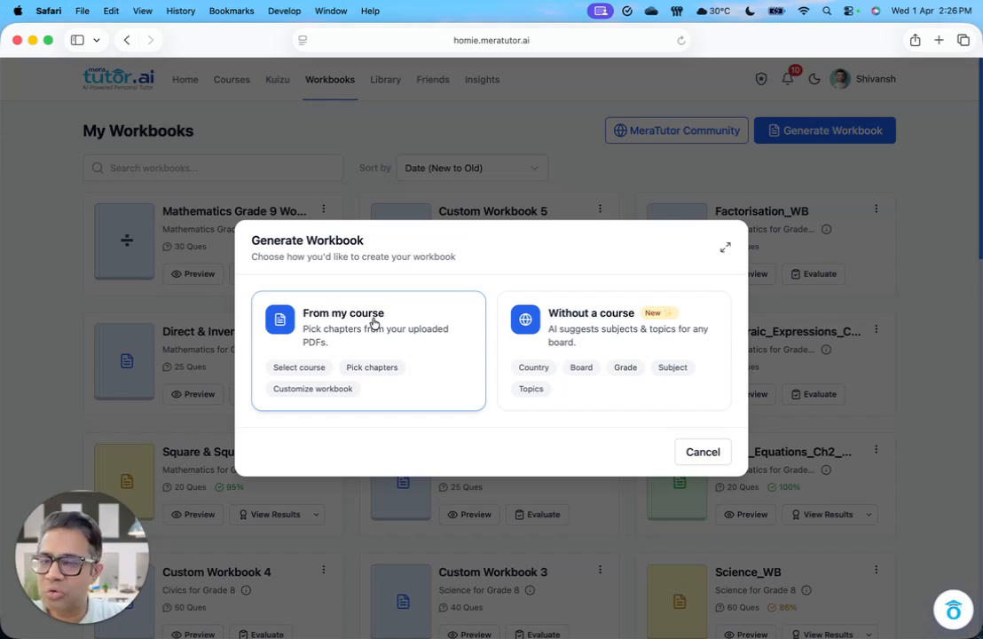
left_click(622, 338)
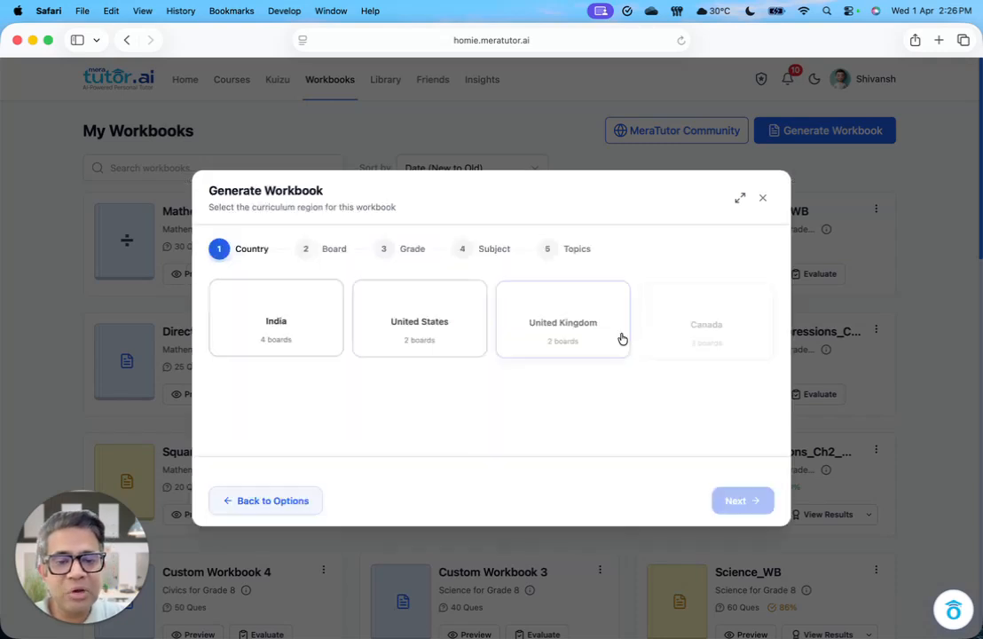
left_click(741, 199)
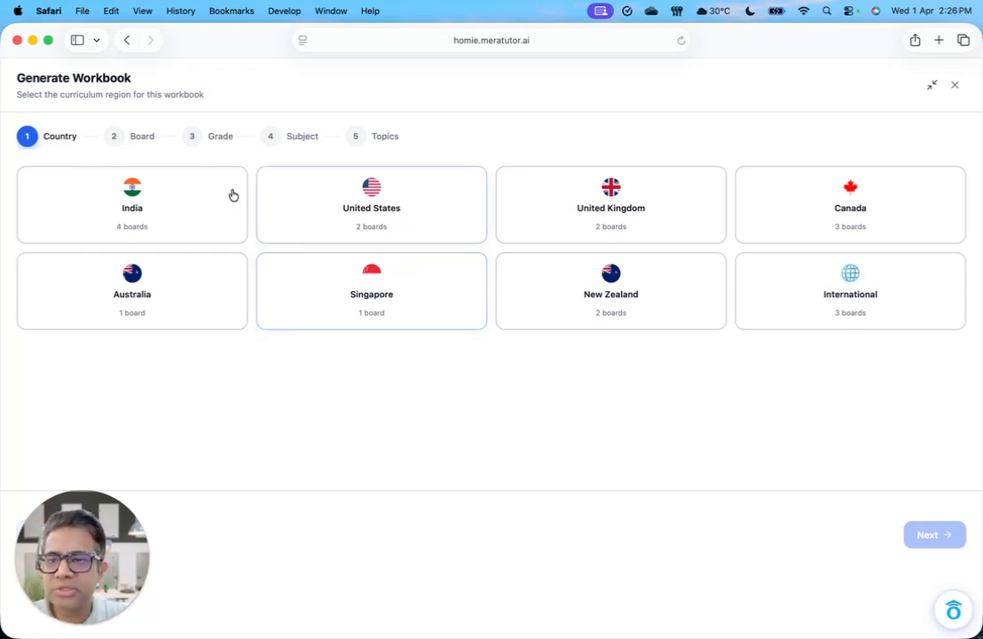
left_click(158, 194)
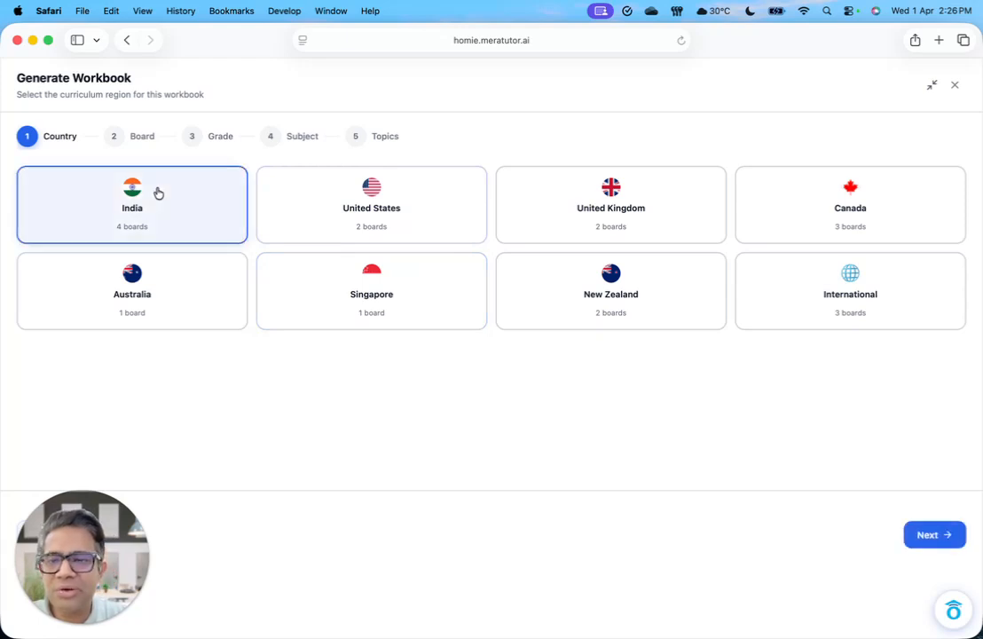
left_click(945, 536)
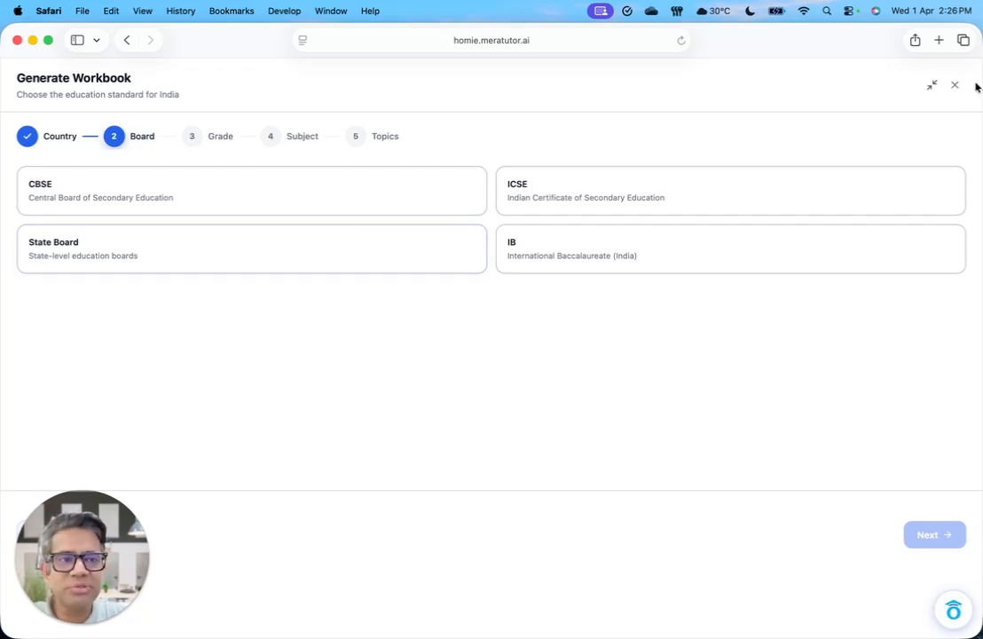
Step: Set the workbook's curriculum to the CBSE board, Grade 9 and the Social Science subject
left_click(931, 85)
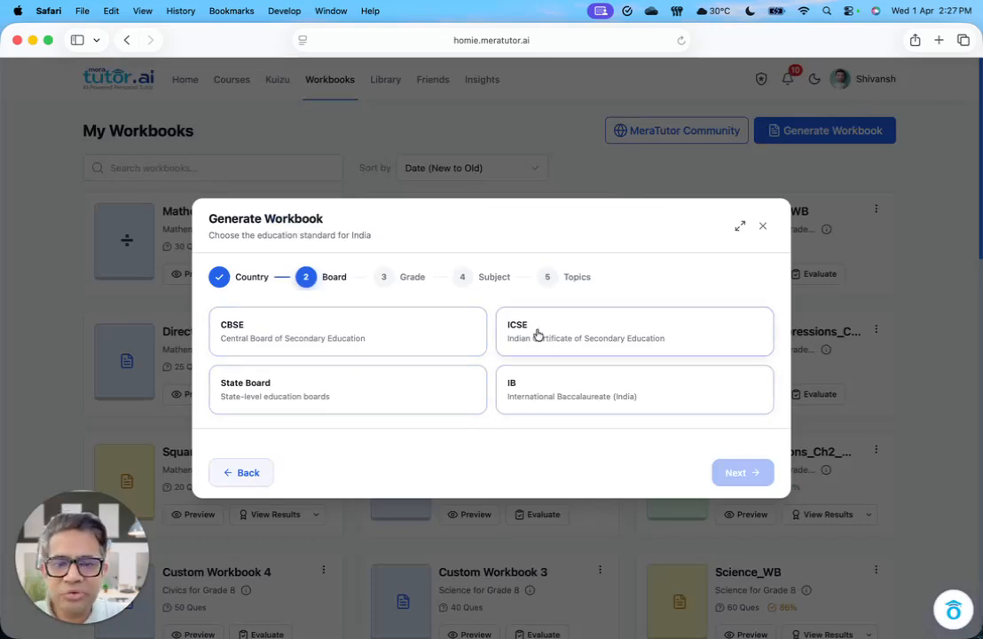
left_click(349, 340)
left_click(742, 471)
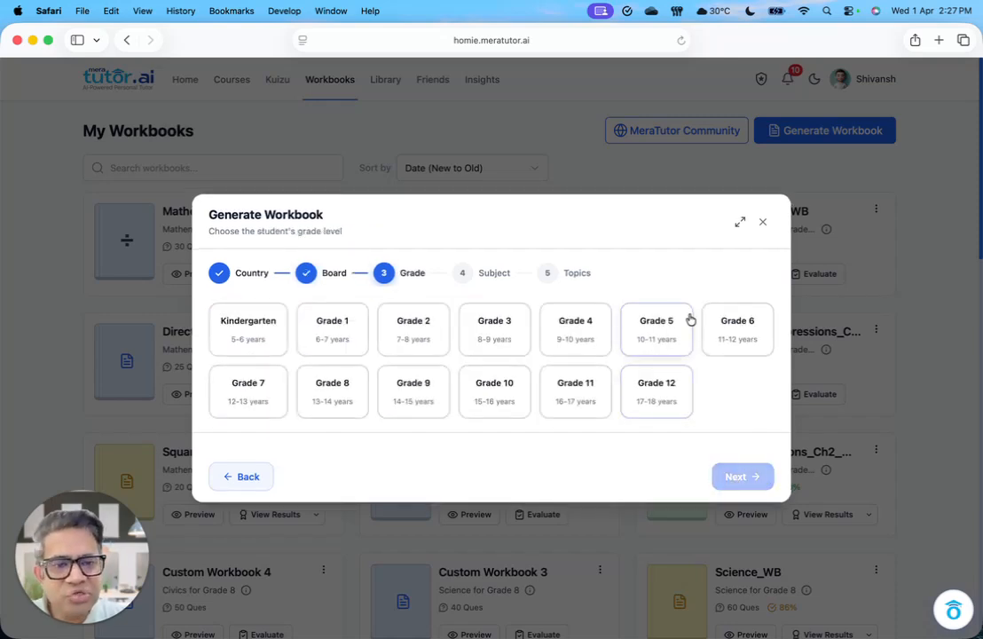
left_click(409, 404)
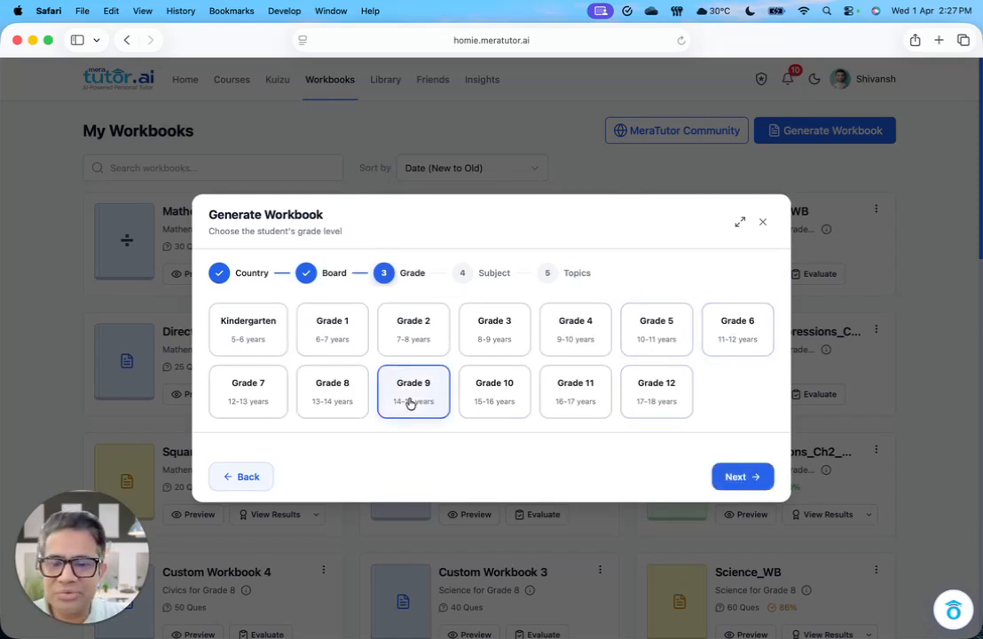
left_click(742, 476)
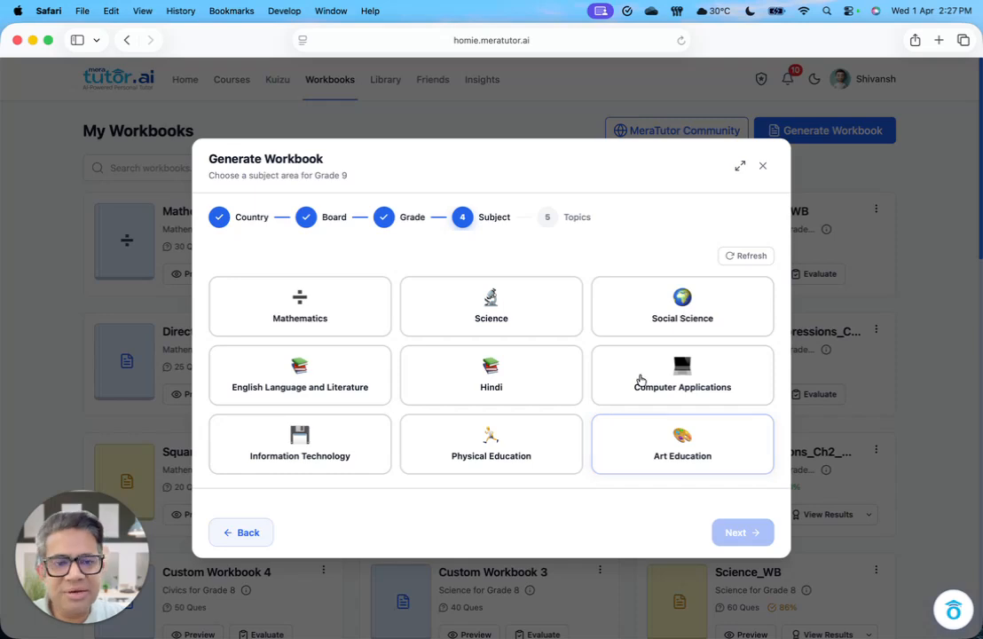
left_click(649, 316)
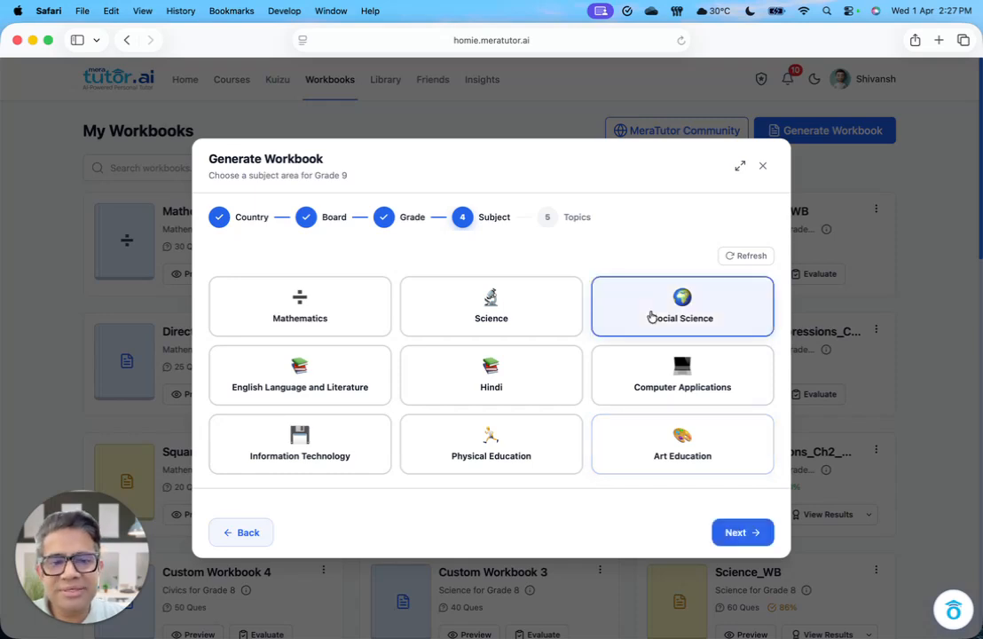
left_click(745, 539)
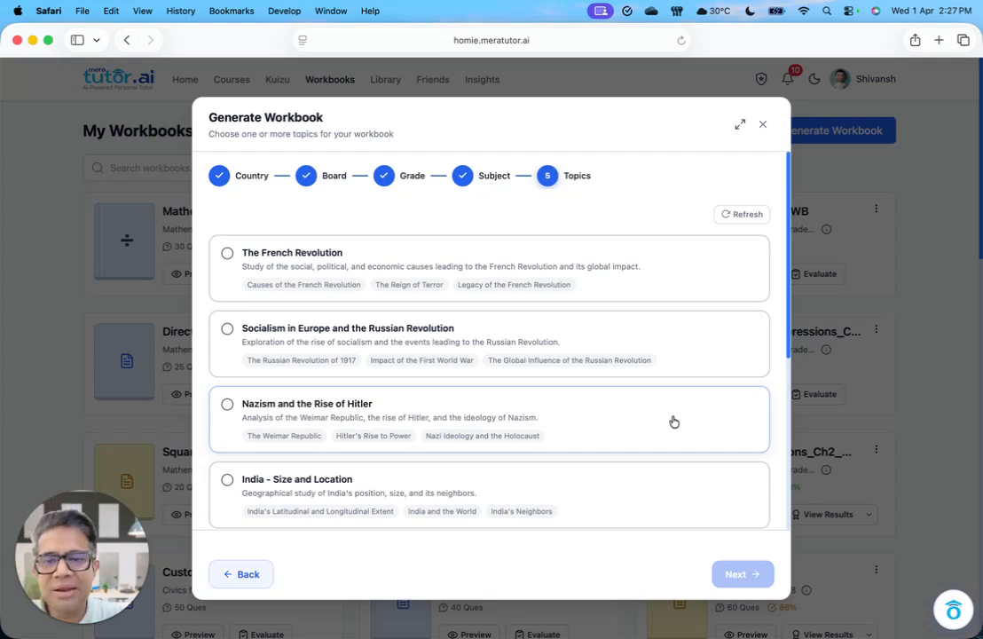
Step: Try selecting the Constitutional Design and Poverty as a Challenge topics for the workbook
scroll(674, 421, "down", 4)
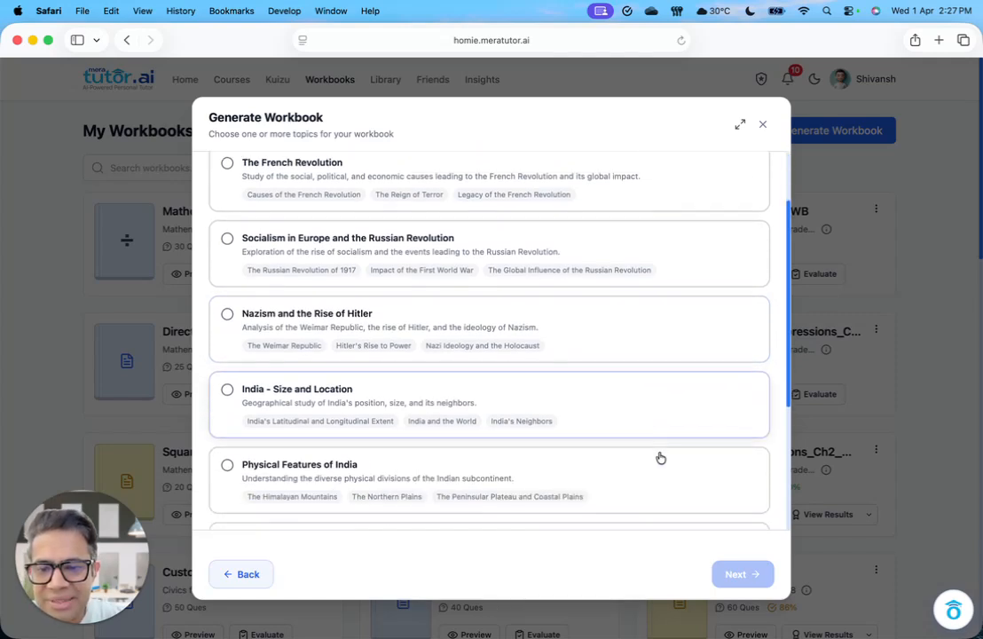
scroll(660, 457, "down", 4)
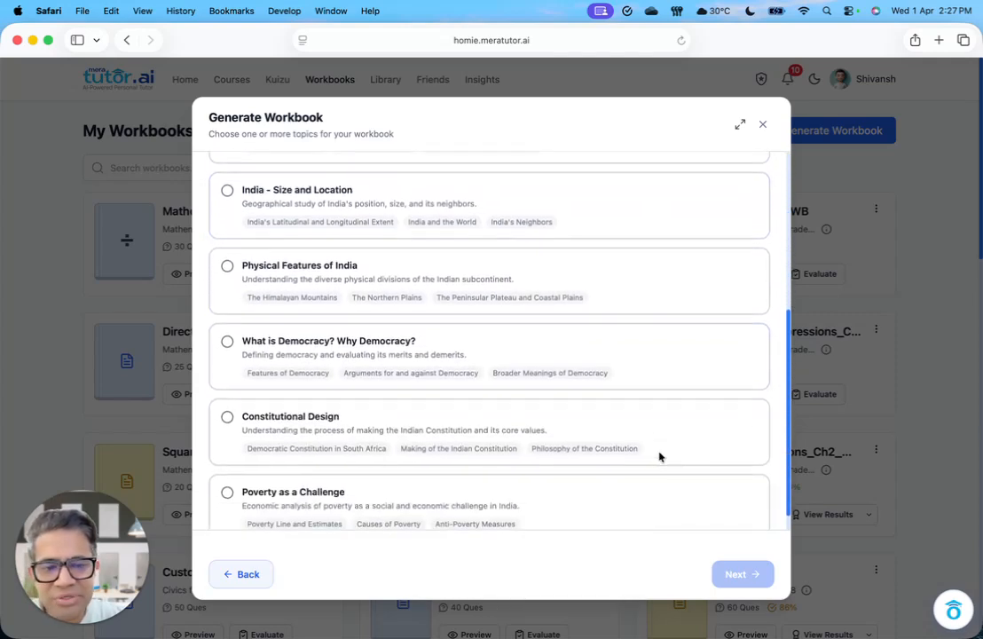
scroll(660, 458, "down", 1)
scroll(660, 458, "up", 1)
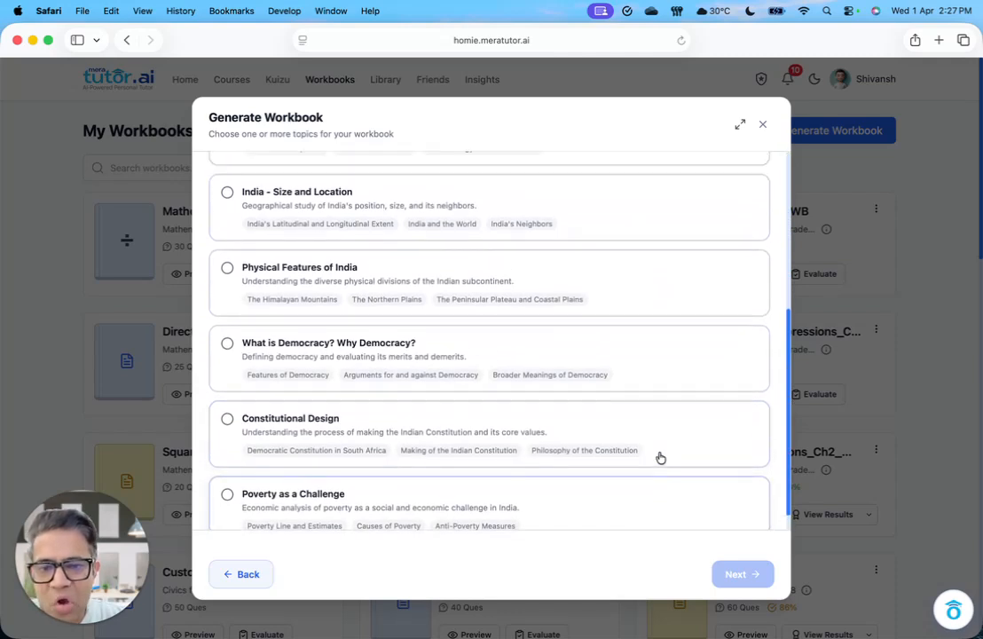
scroll(651, 486, "down", 1)
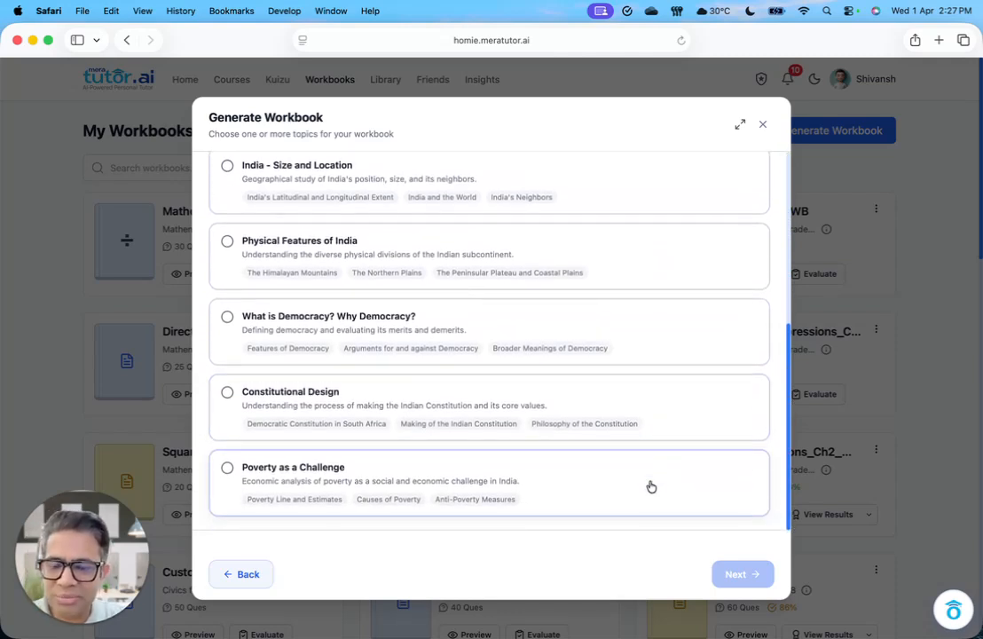
left_click(228, 392)
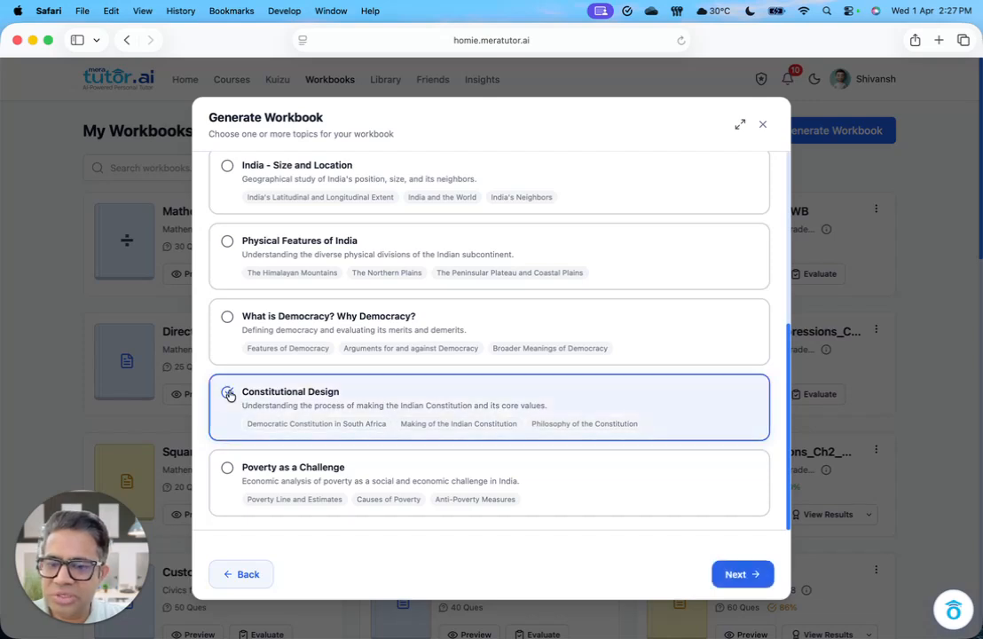
left_click(228, 471)
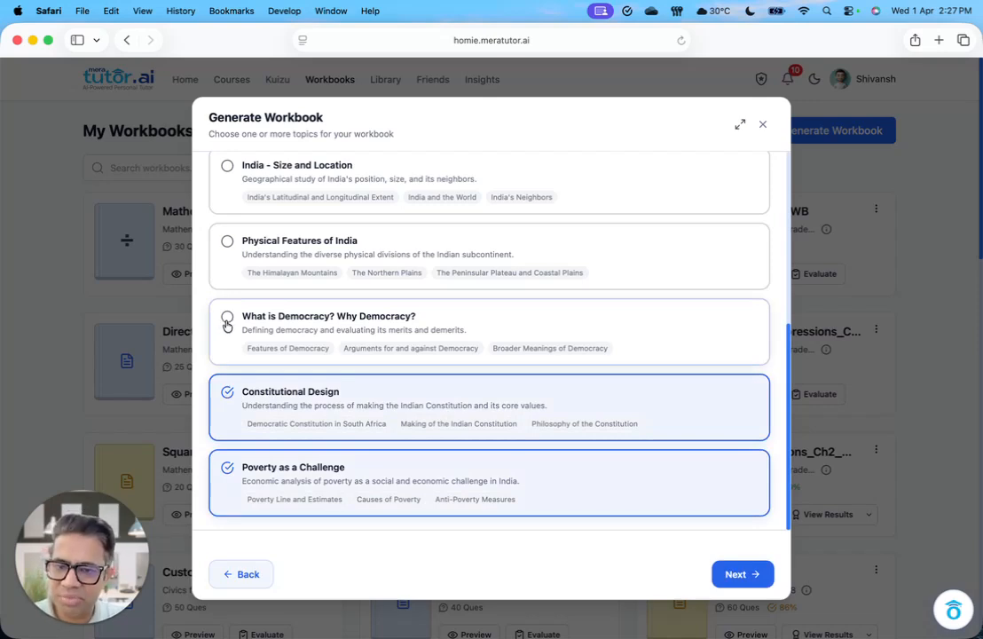
left_click(229, 470)
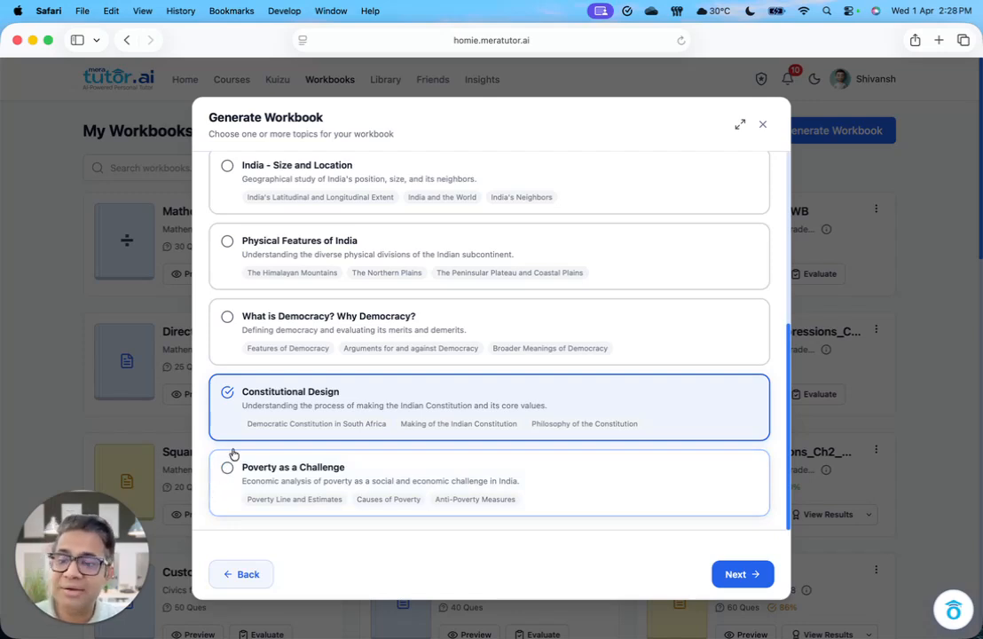
Step: Choose Physical Features of India as the only topic and proceed to the workbook's customization settings
scroll(231, 396, "up", 5)
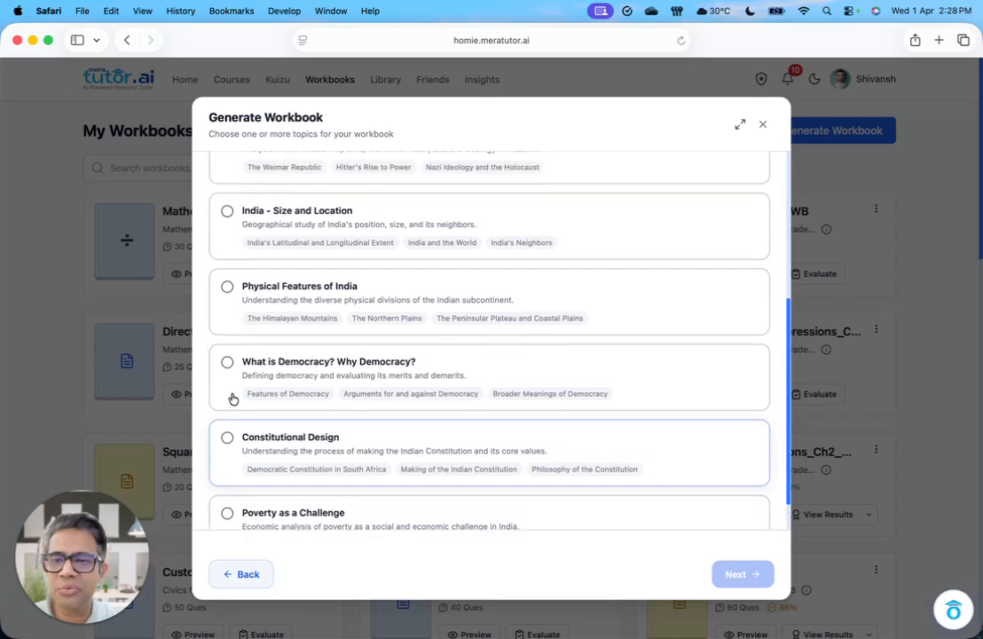
scroll(230, 399, "down", 4)
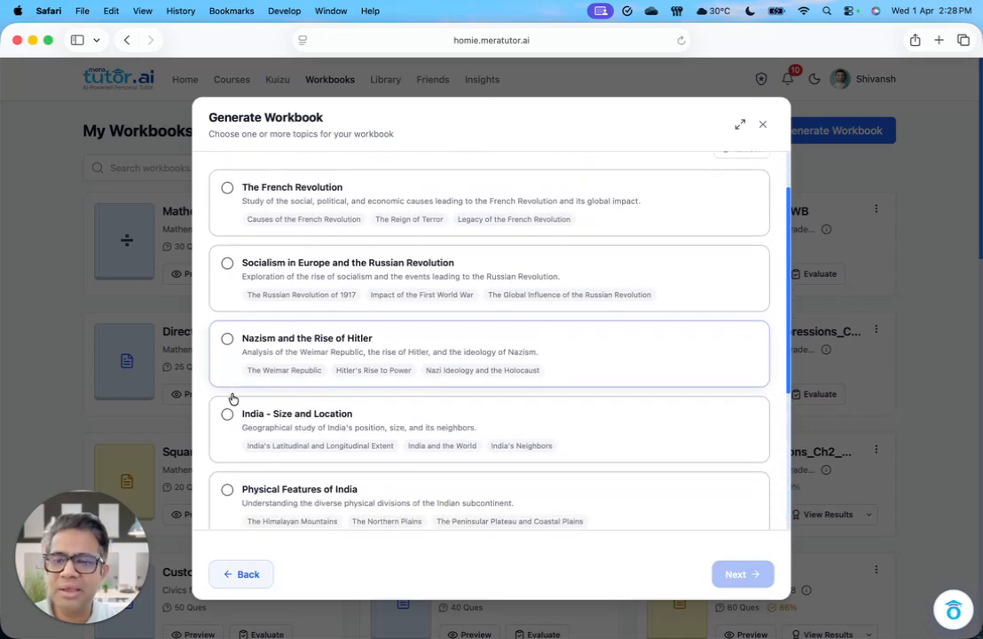
scroll(231, 399, "down", 1)
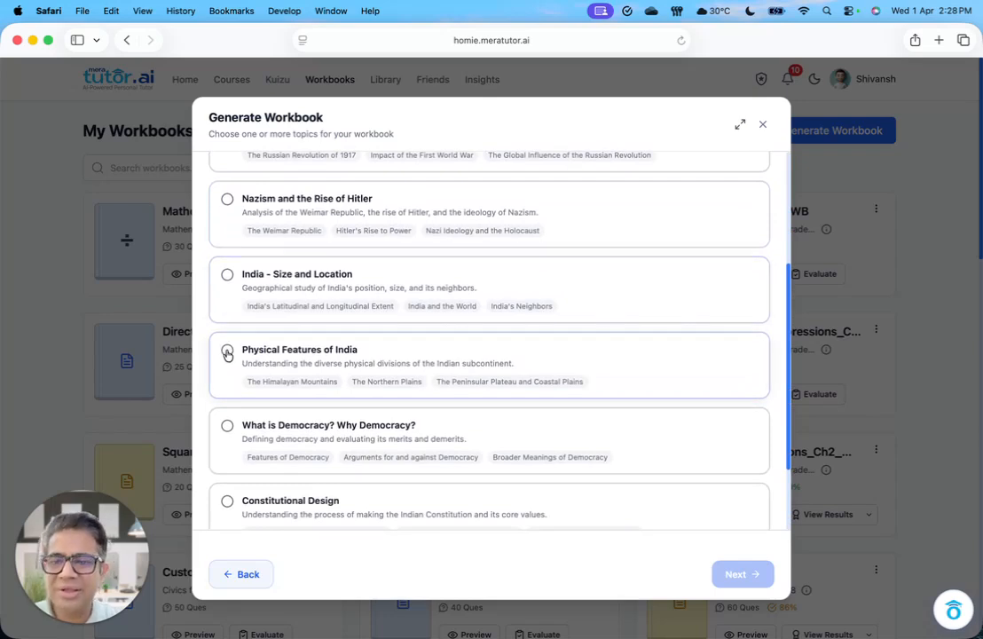
left_click(227, 352)
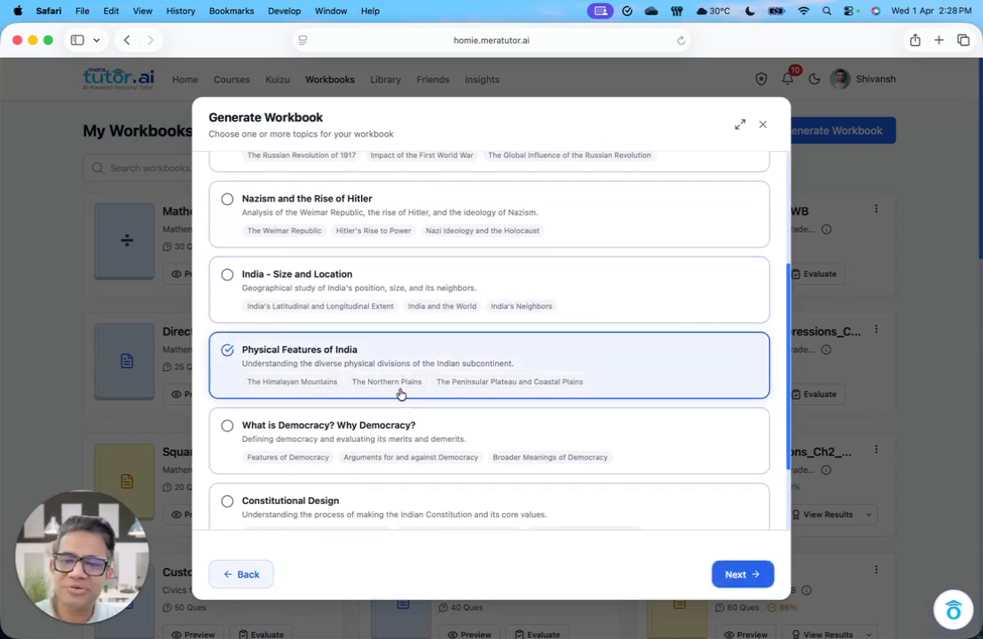
left_click(739, 574)
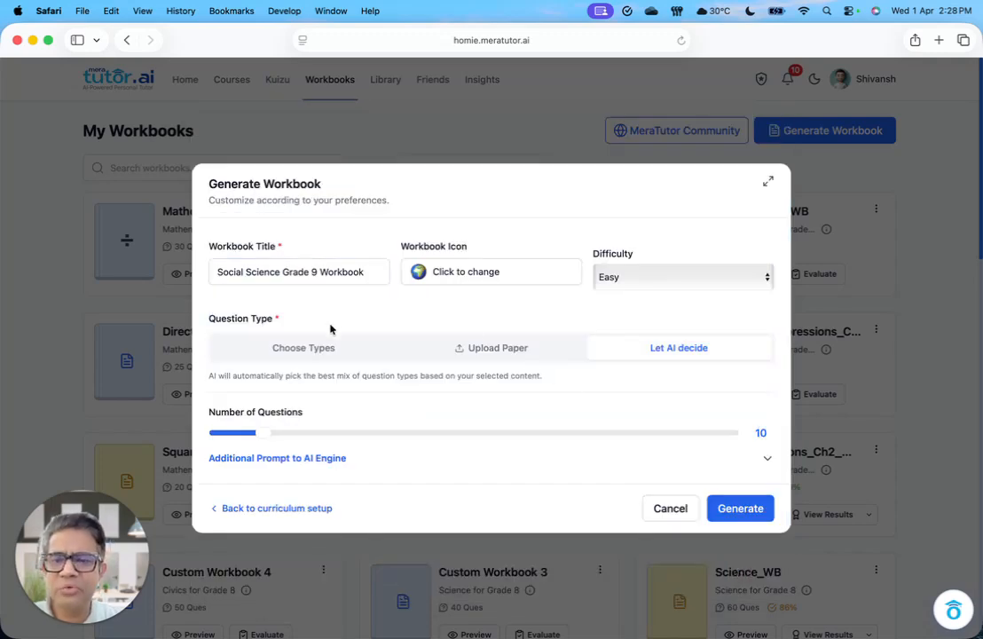
Step: Set the Social Science Grade 9 workbook's difficulty to Medium
left_click(652, 279)
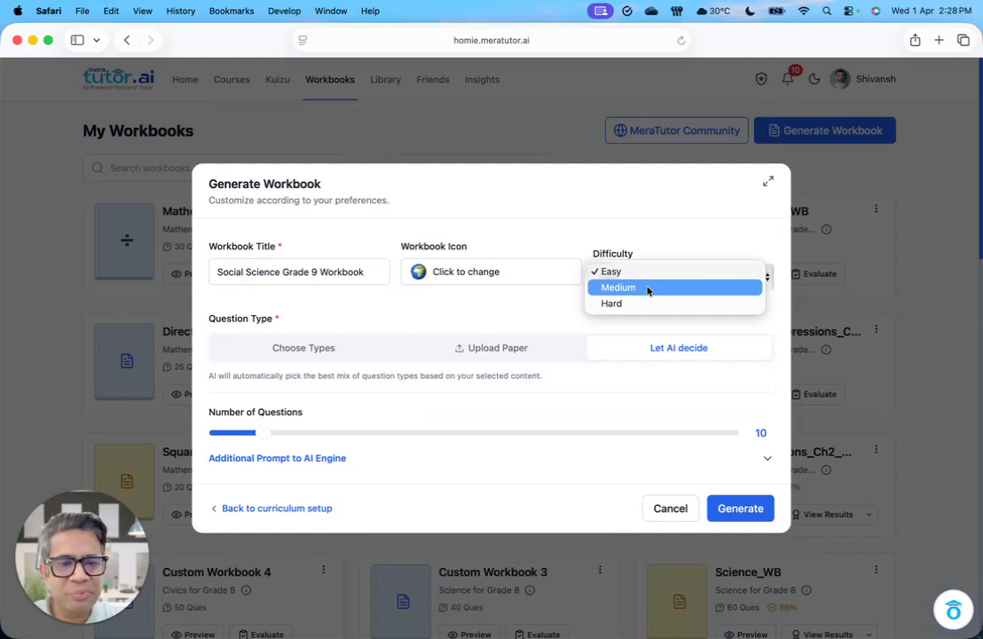
left_click(648, 287)
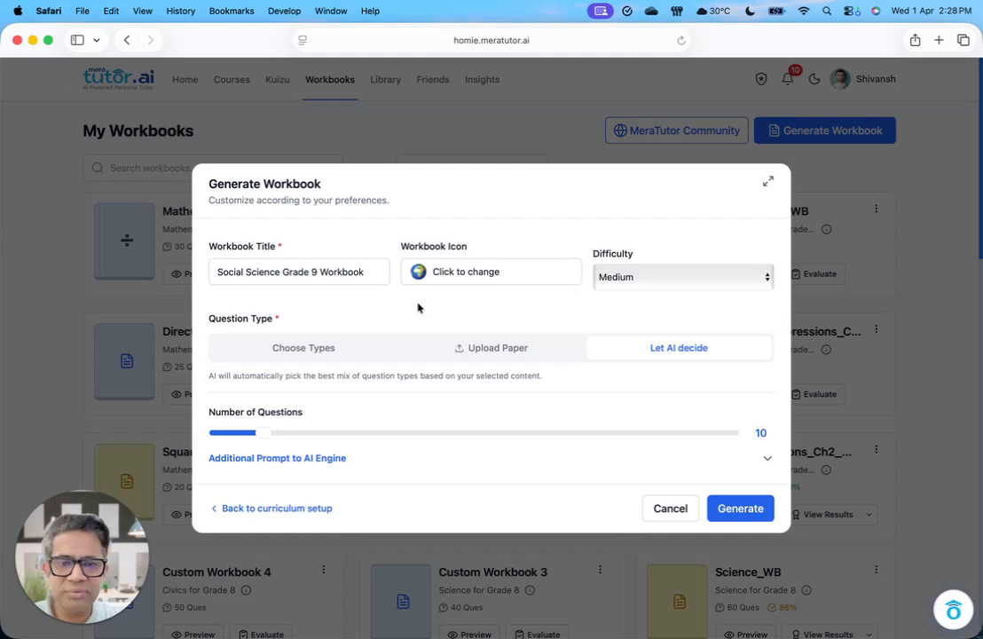
Step: Examine the question count setting, the selectable question types and the option to upload a question paper for the workbook
left_click(353, 275)
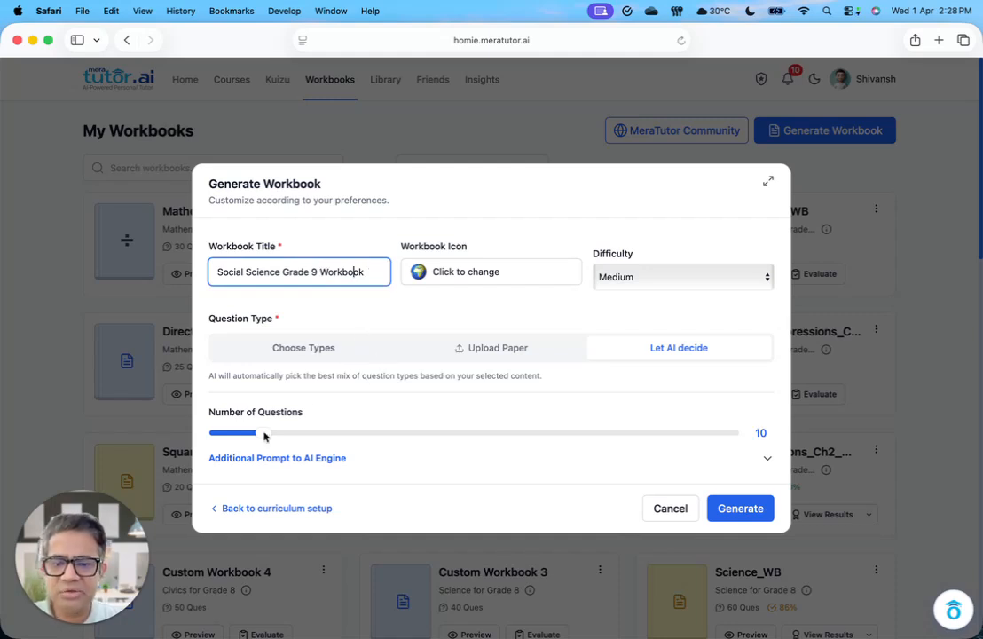
mouse_move(264, 436)
left_mouse_down()
mouse_move(734, 441)
mouse_move(264, 433)
left_mouse_up()
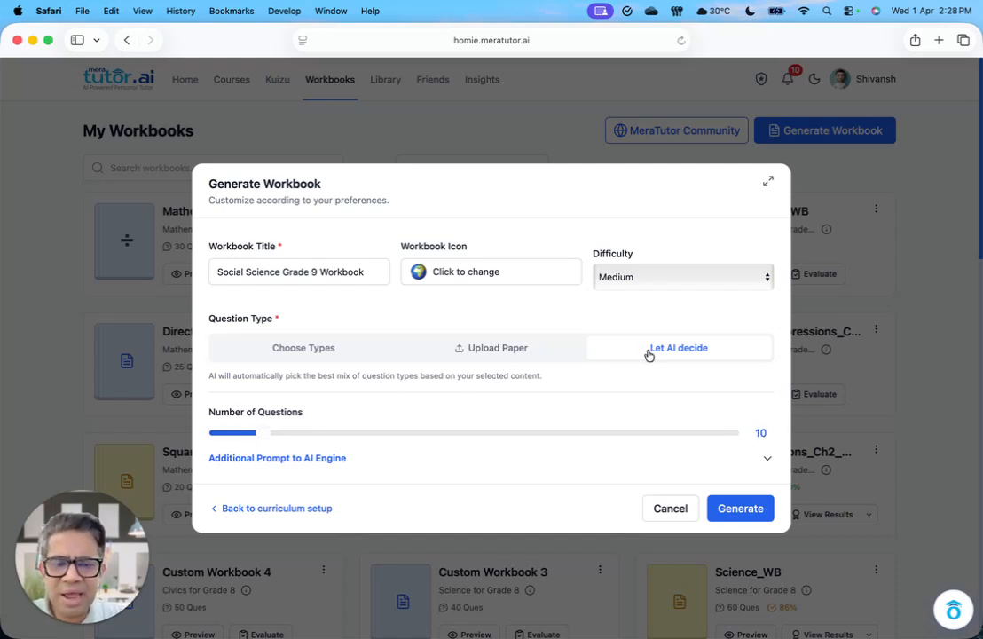
left_click(358, 347)
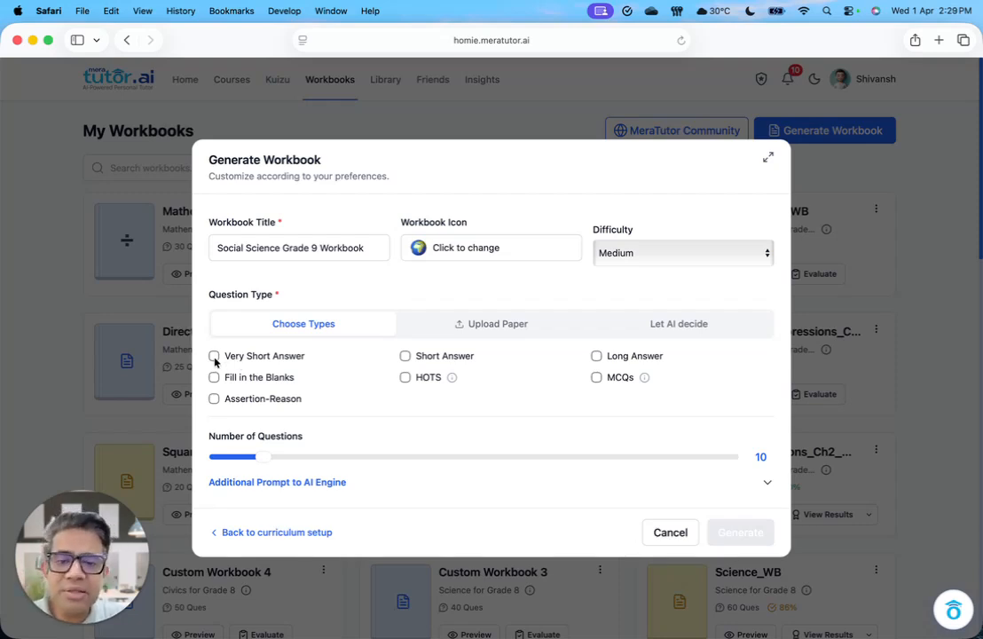
mouse_move(610, 377)
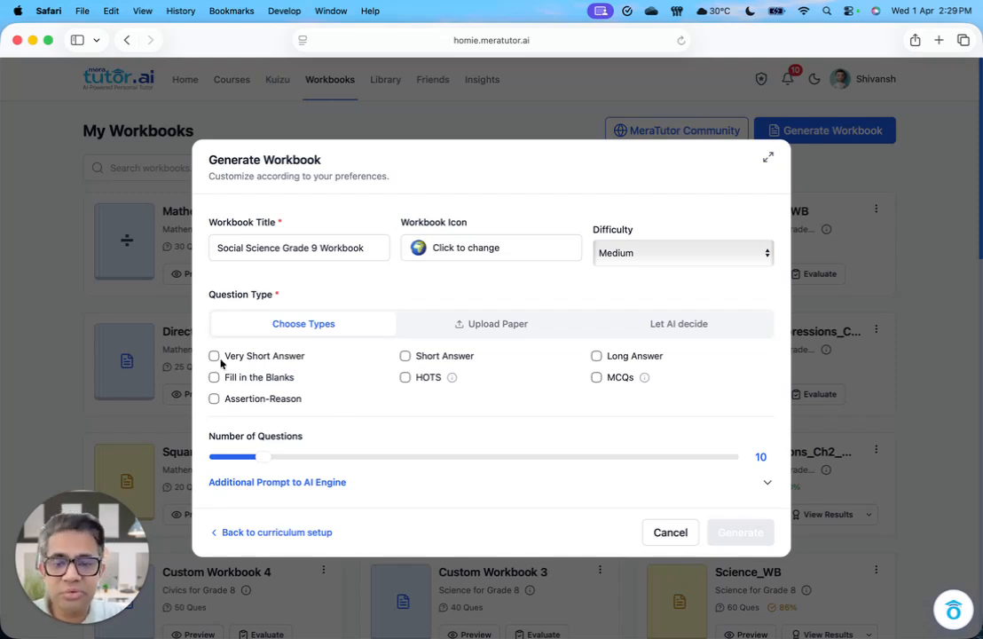
left_click(496, 325)
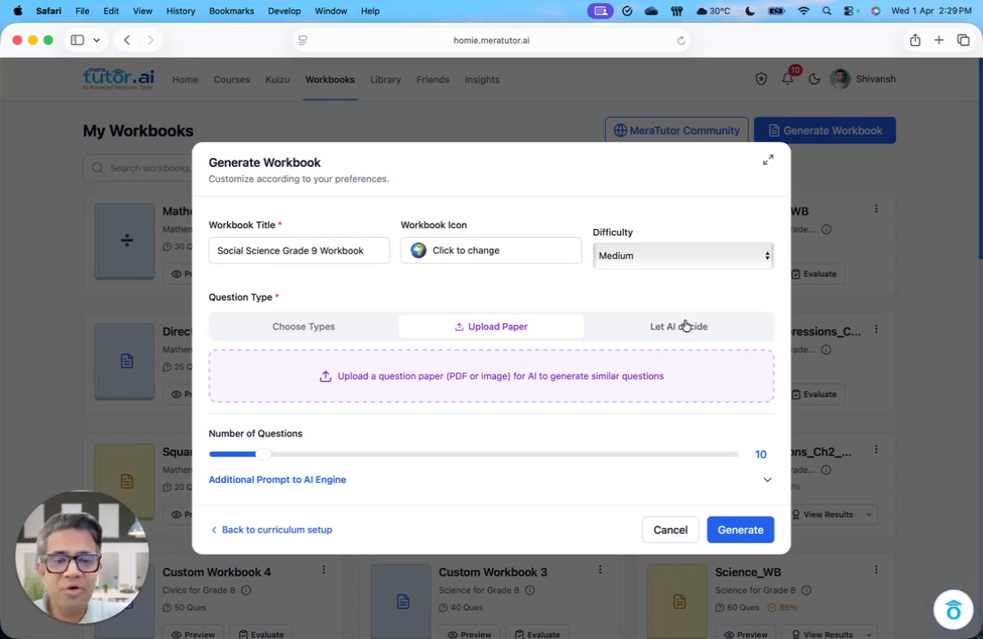
Step: Let AI decide the question types and generate the Social Science Grade 9 workbook
left_click(652, 326)
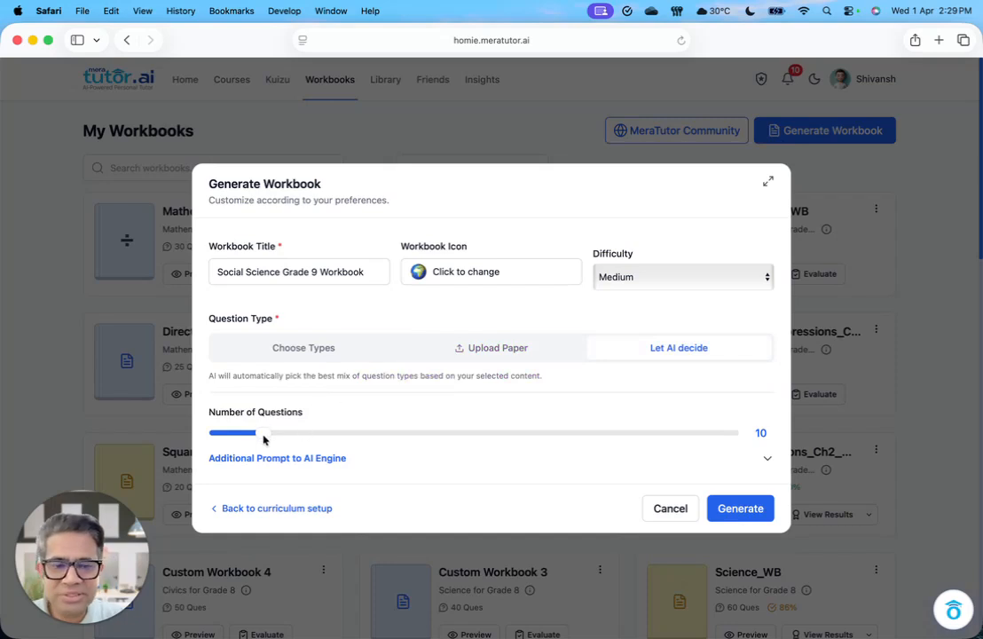
left_click(749, 515)
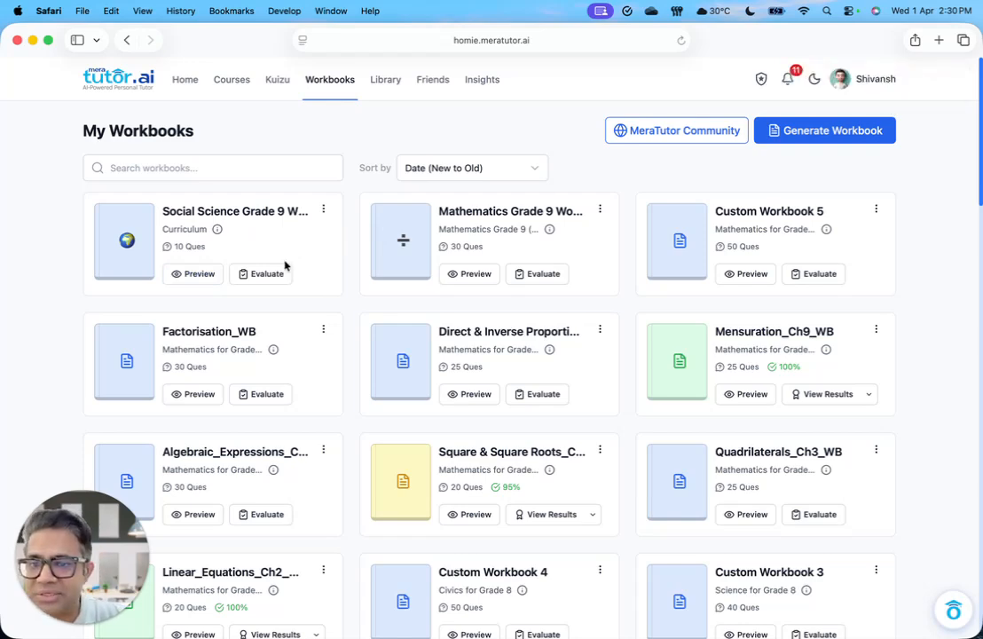
Step: Preview the newly generated Social Science Grade 9 workbook and read through its questions in every section
left_click(199, 275)
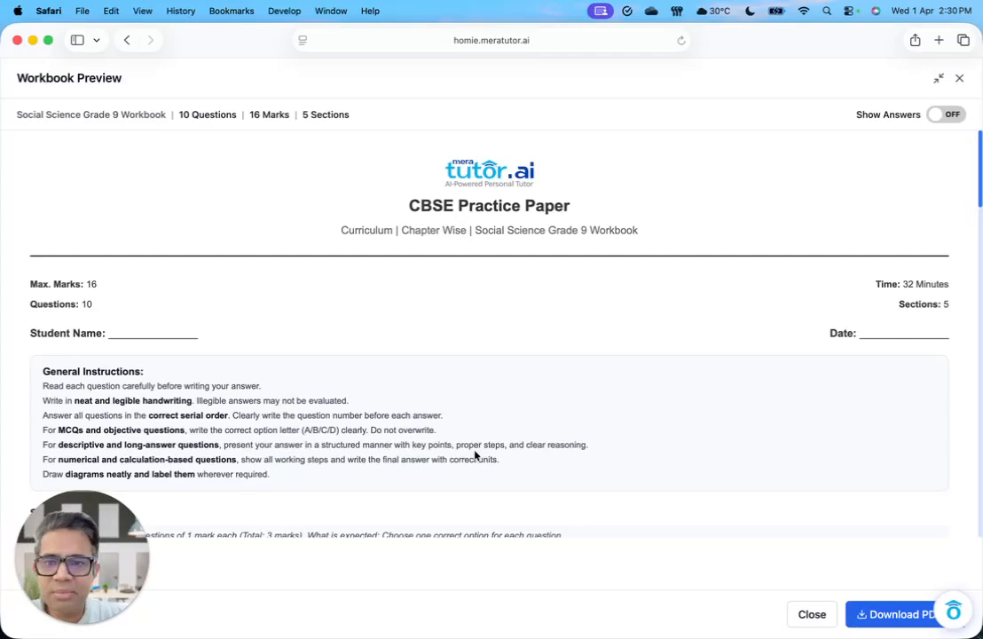
scroll(158, 352, "down", 5)
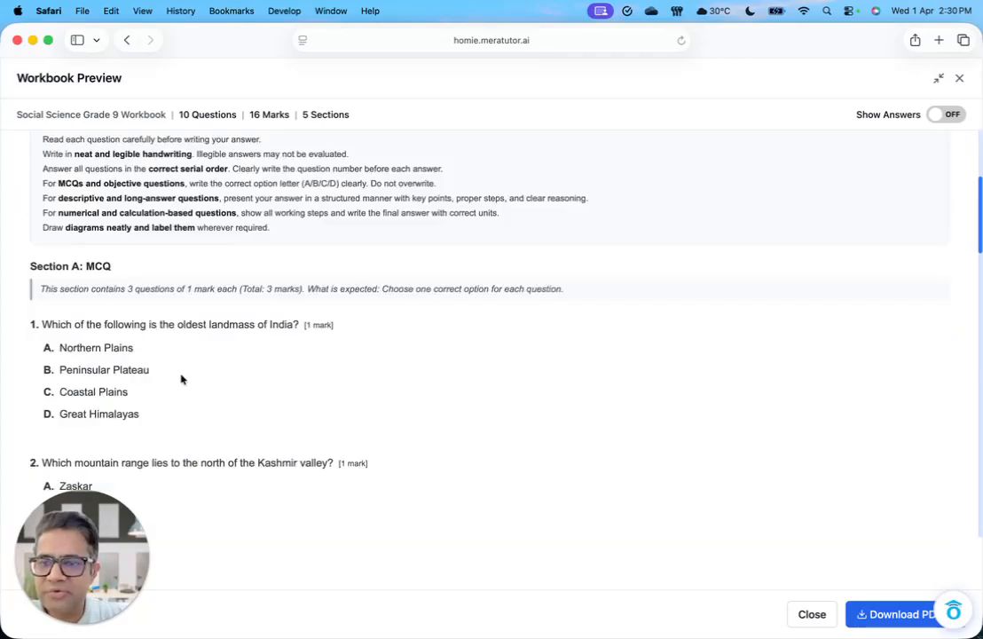
scroll(182, 377, "down", 5)
scroll(190, 383, "up", 3)
scroll(201, 392, "up", 6)
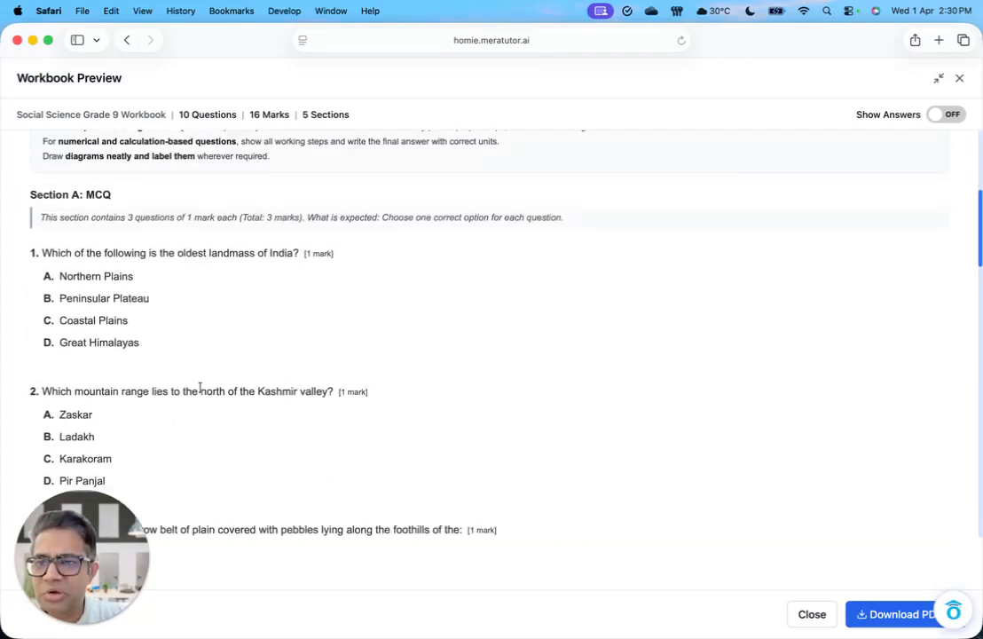
scroll(200, 392, "down", 1)
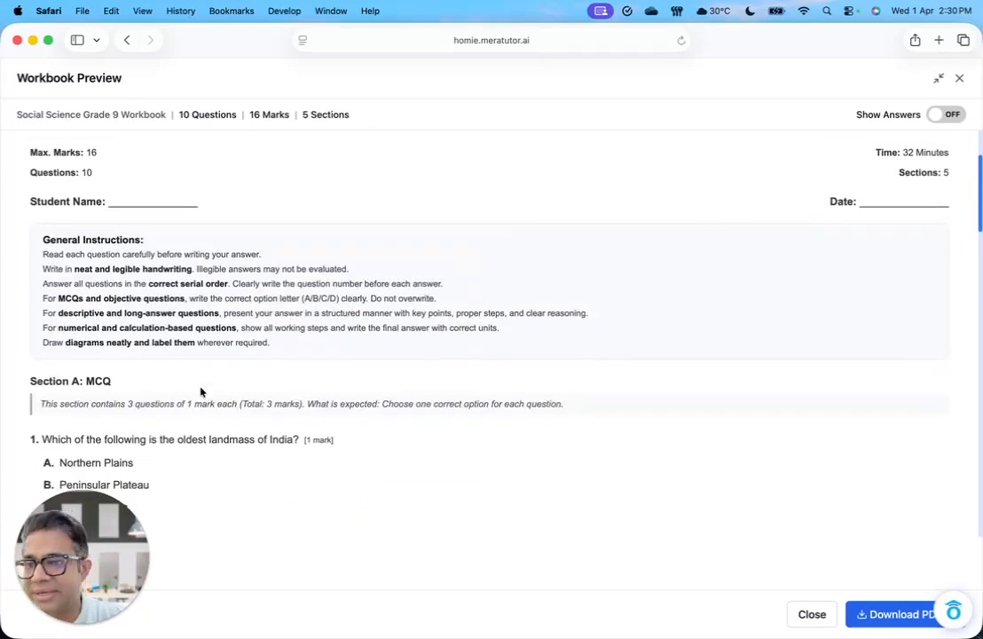
scroll(201, 391, "down", 7)
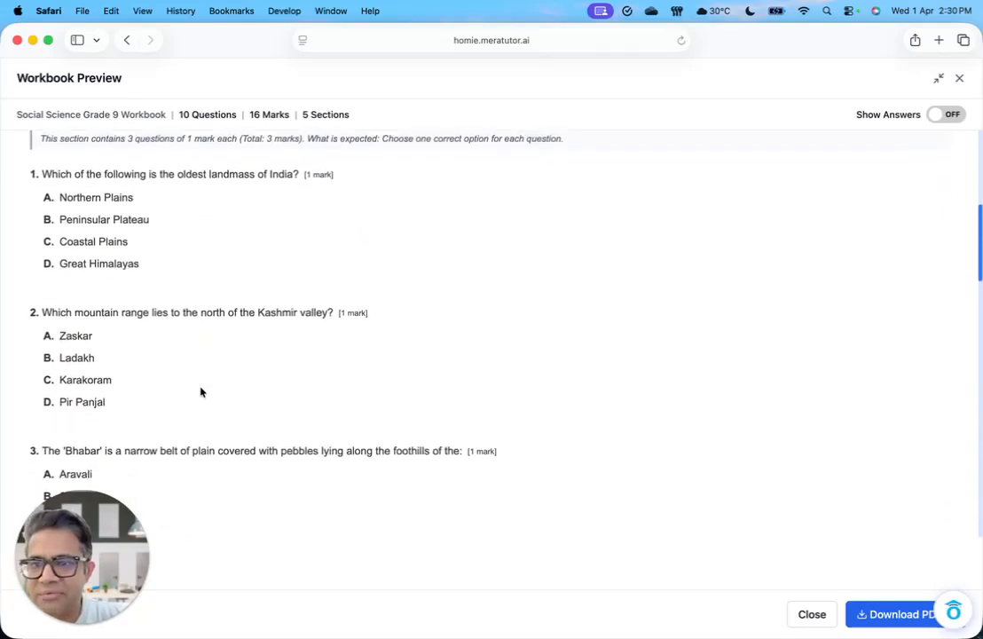
scroll(201, 391, "down", 8)
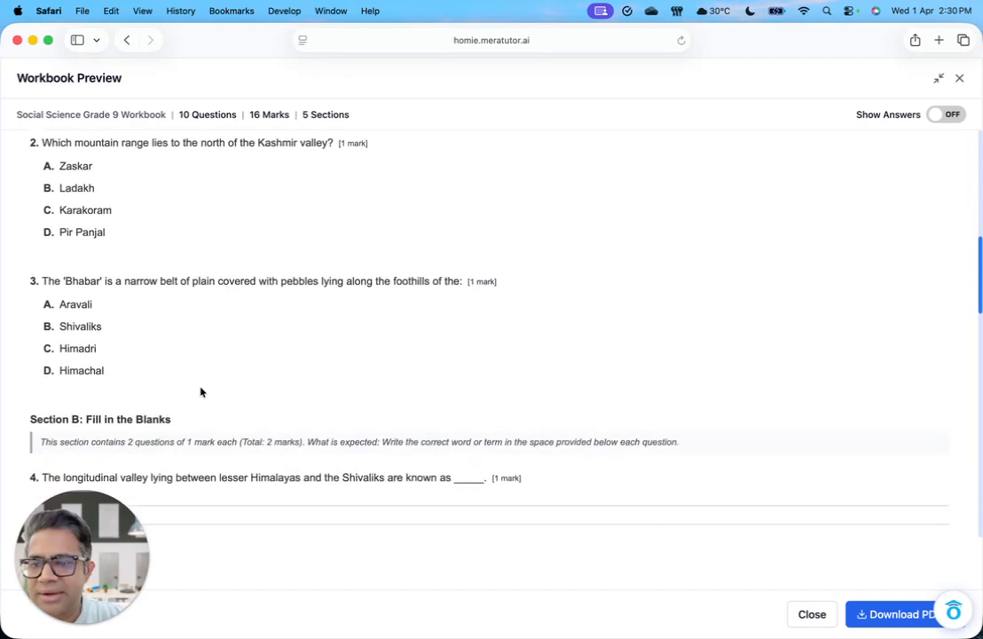
scroll(201, 391, "down", 2)
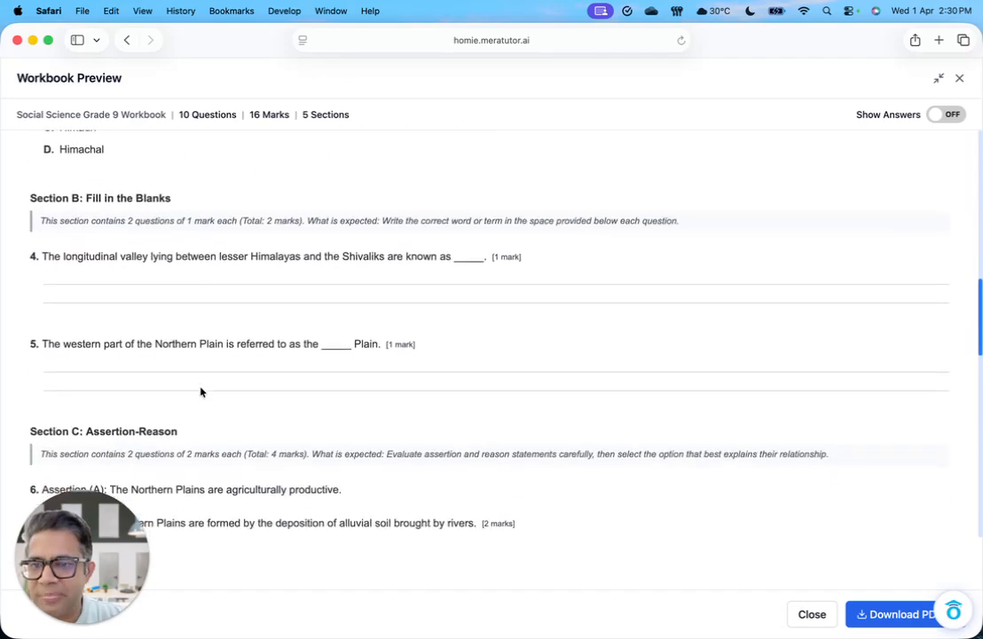
scroll(200, 391, "down", 2)
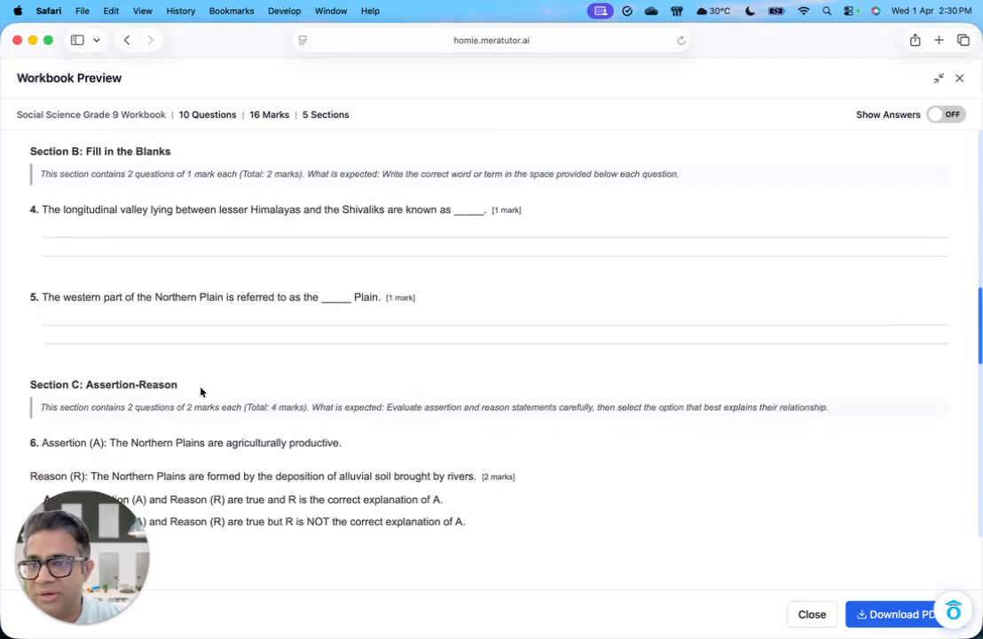
scroll(200, 391, "down", 5)
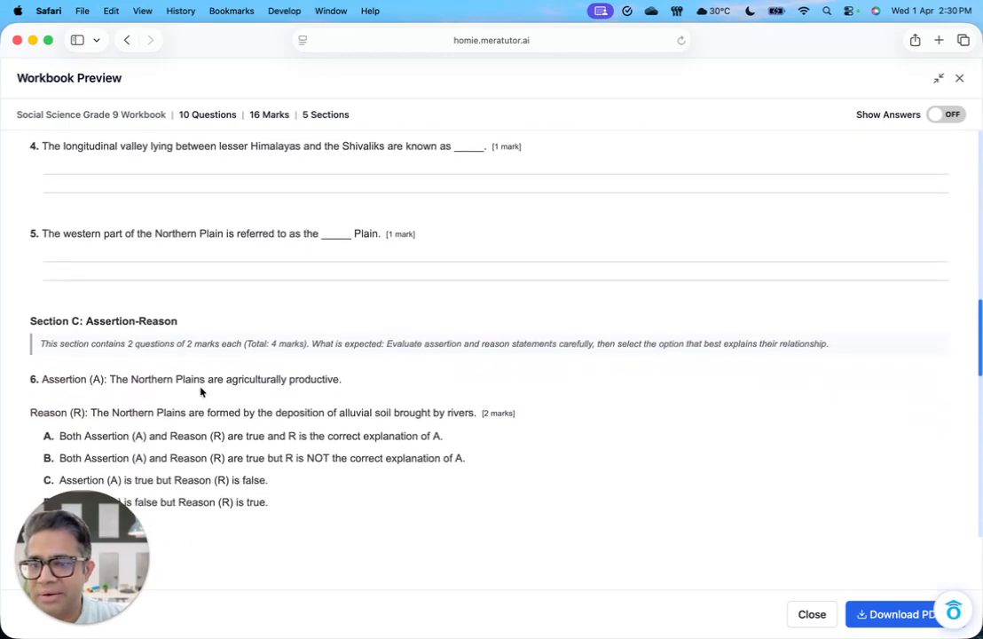
scroll(201, 391, "down", 13)
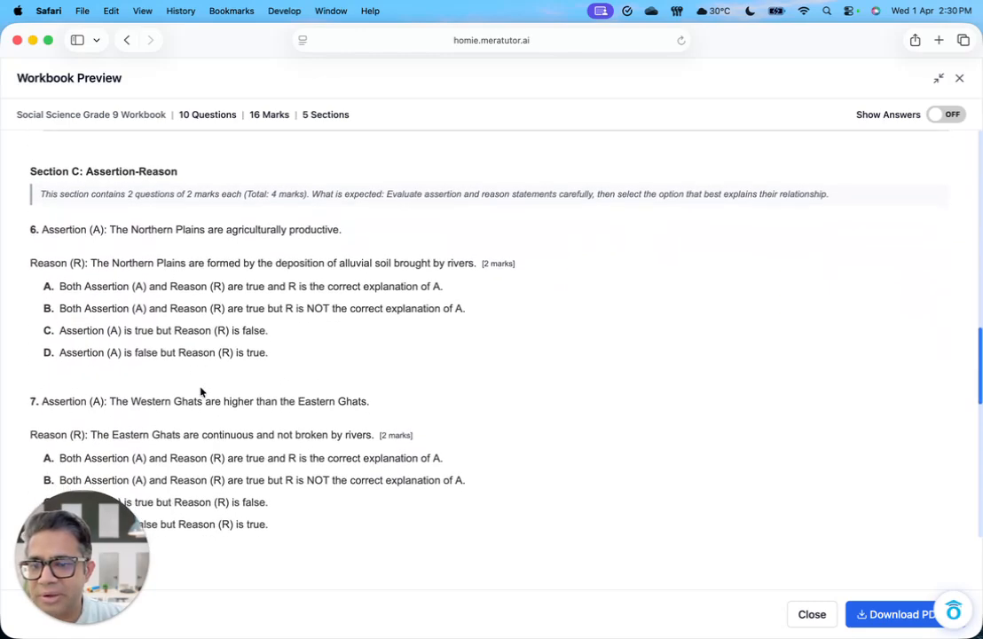
scroll(201, 391, "down", 9)
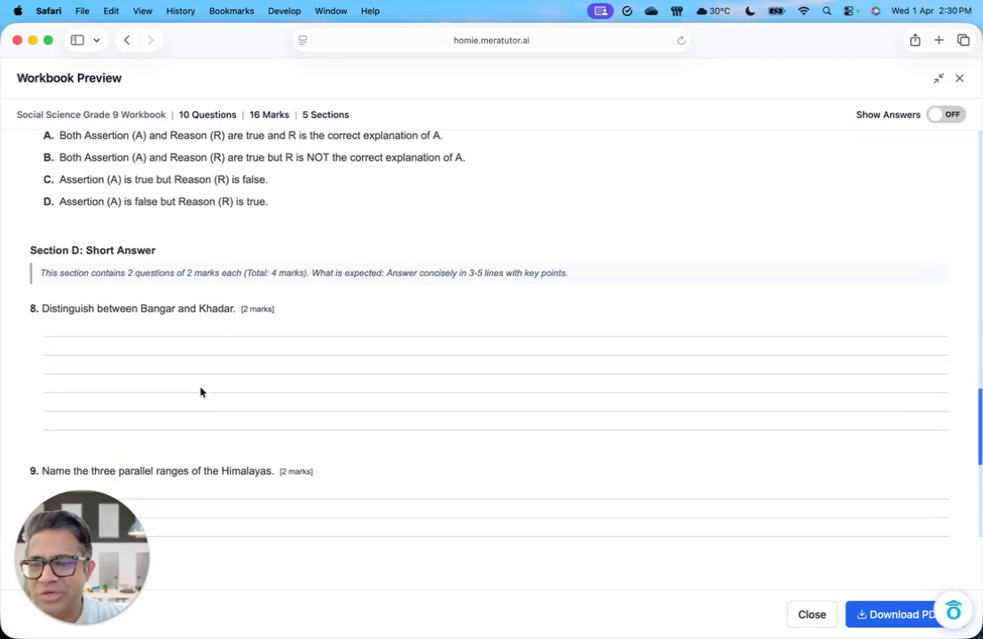
scroll(201, 391, "down", 11)
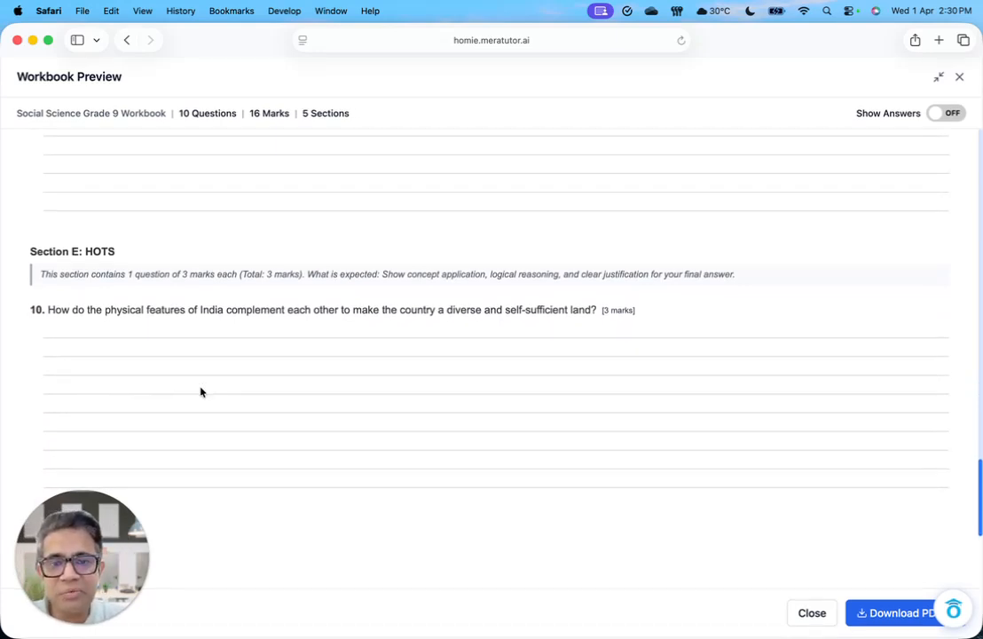
scroll(201, 403, "up", 20)
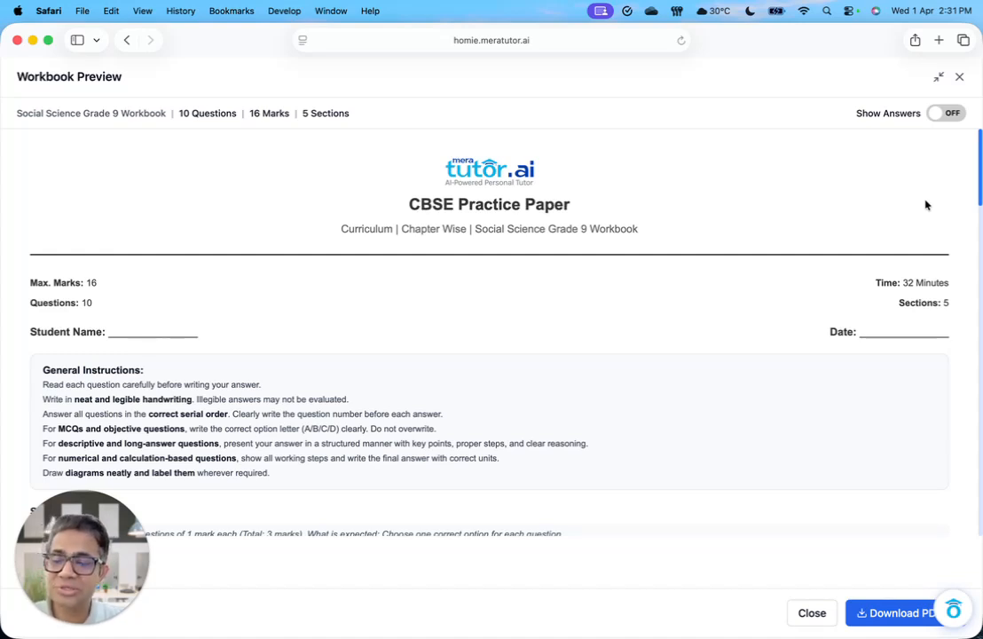
Step: Show the answers in the workbook preview and read through them section by section
left_click(947, 116)
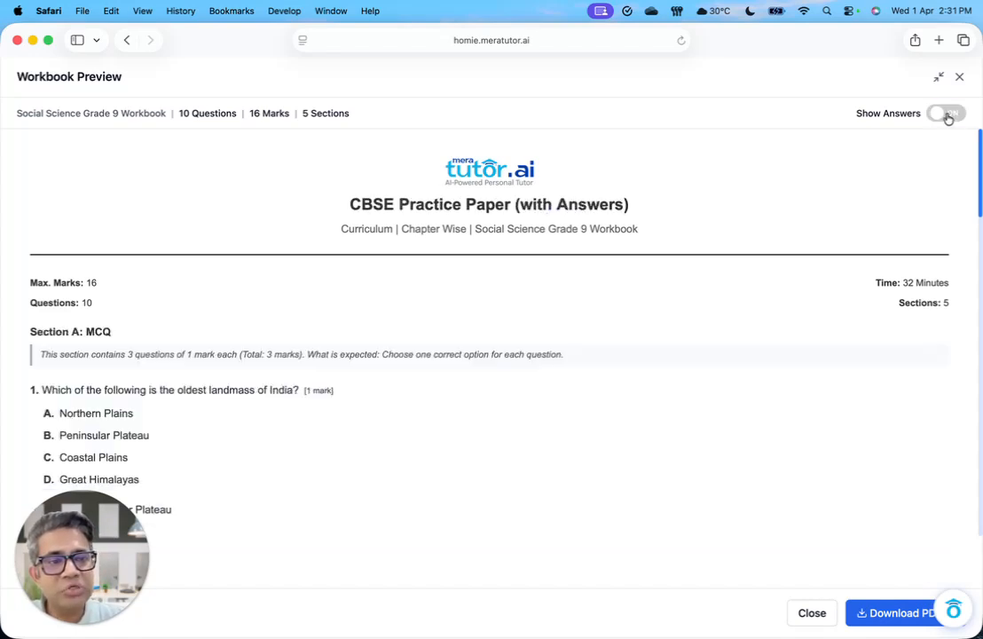
scroll(724, 411, "down", 3)
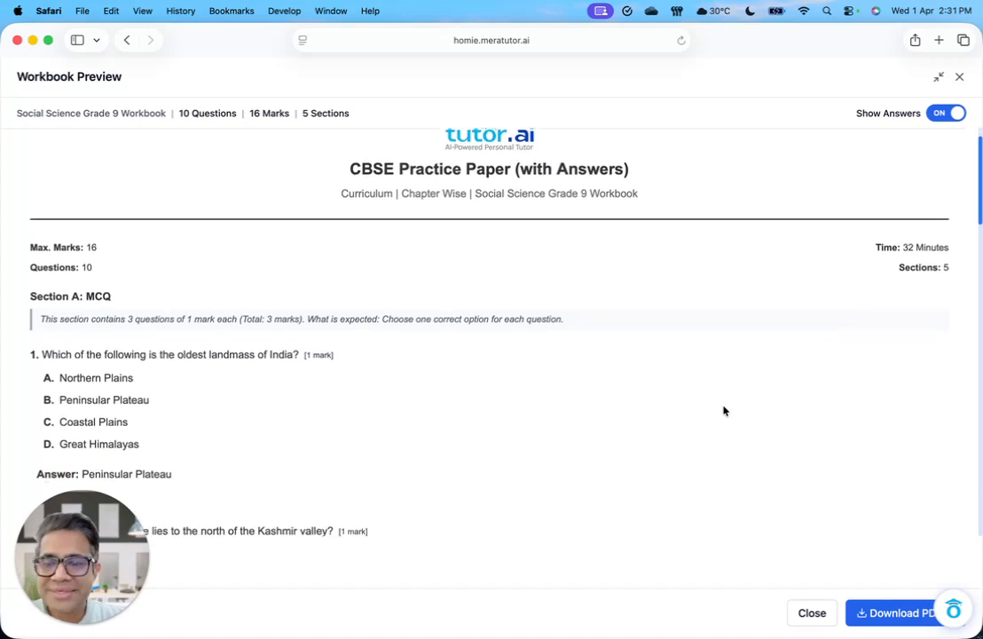
scroll(724, 410, "down", 3)
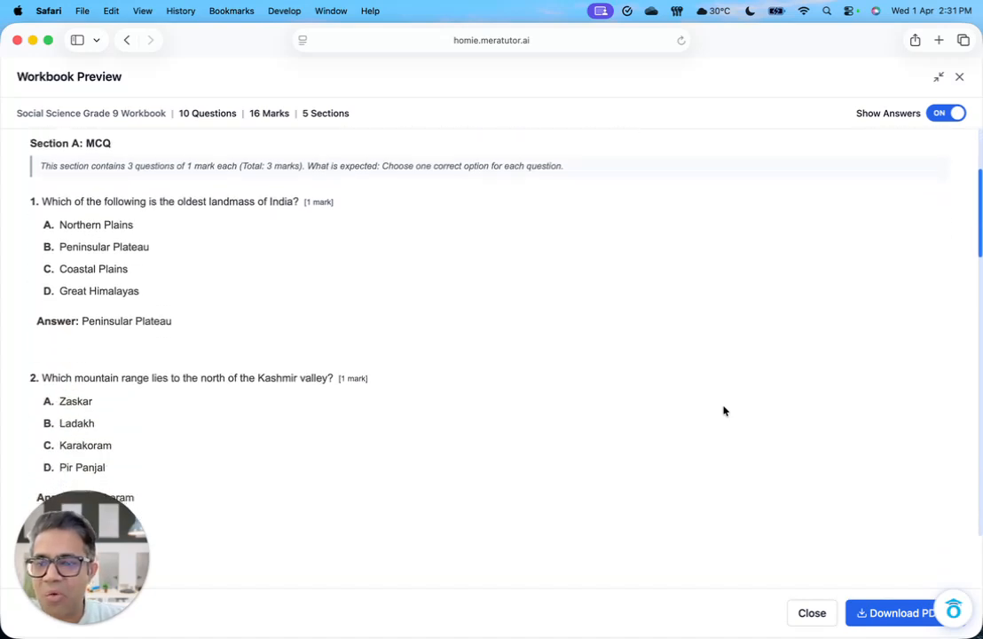
scroll(724, 410, "down", 3)
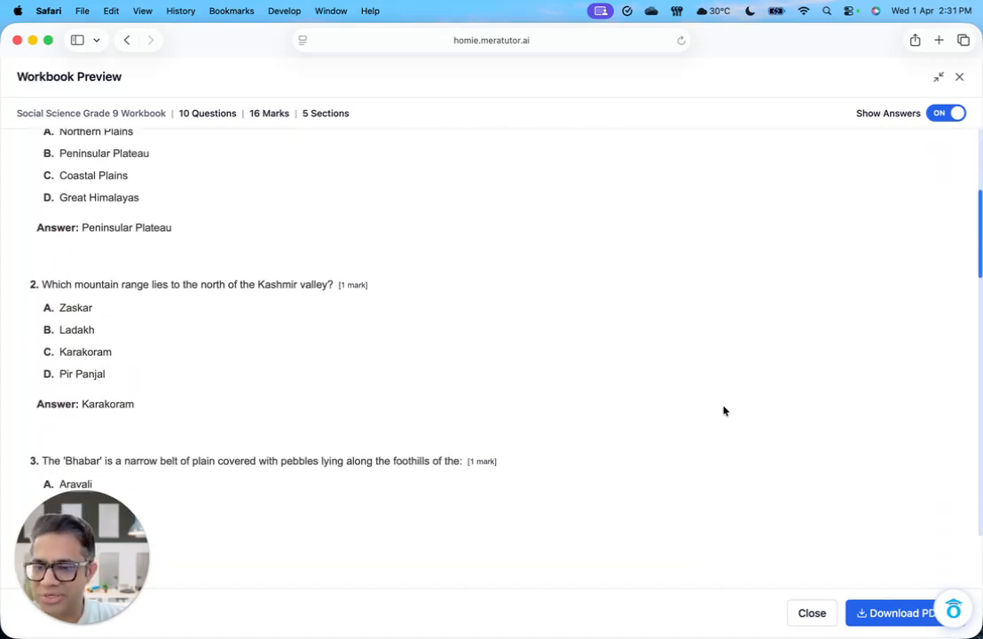
scroll(723, 411, "down", 2)
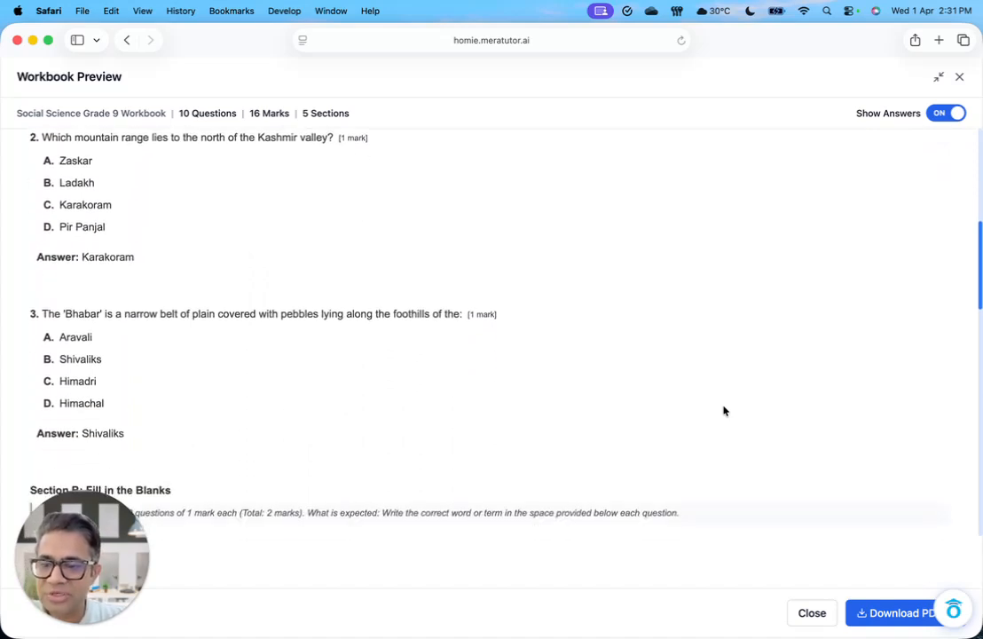
scroll(724, 411, "down", 1)
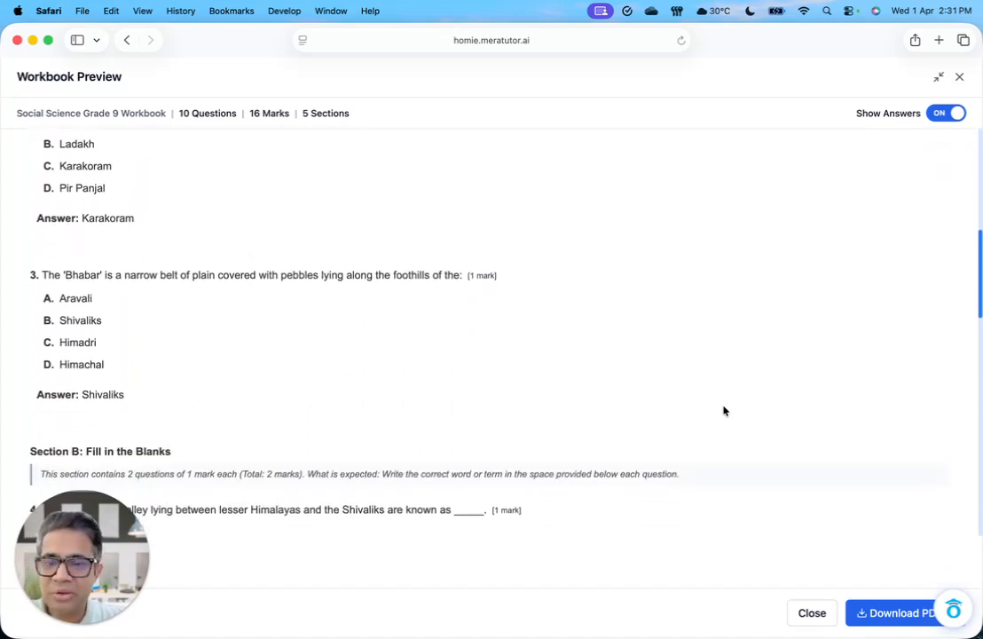
scroll(724, 410, "down", 1)
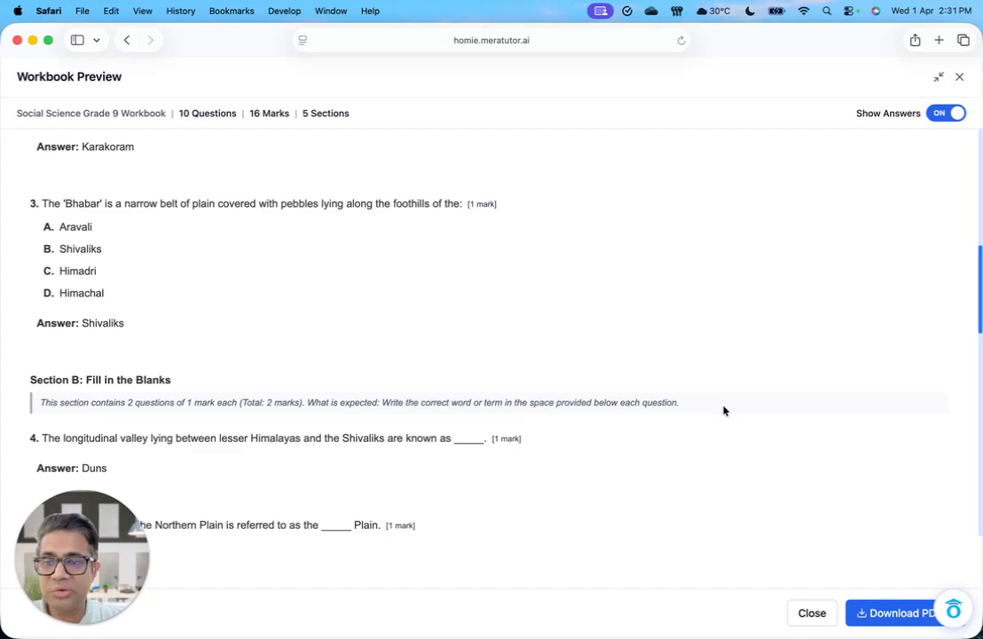
scroll(723, 409, "down", 2)
scroll(723, 410, "down", 4)
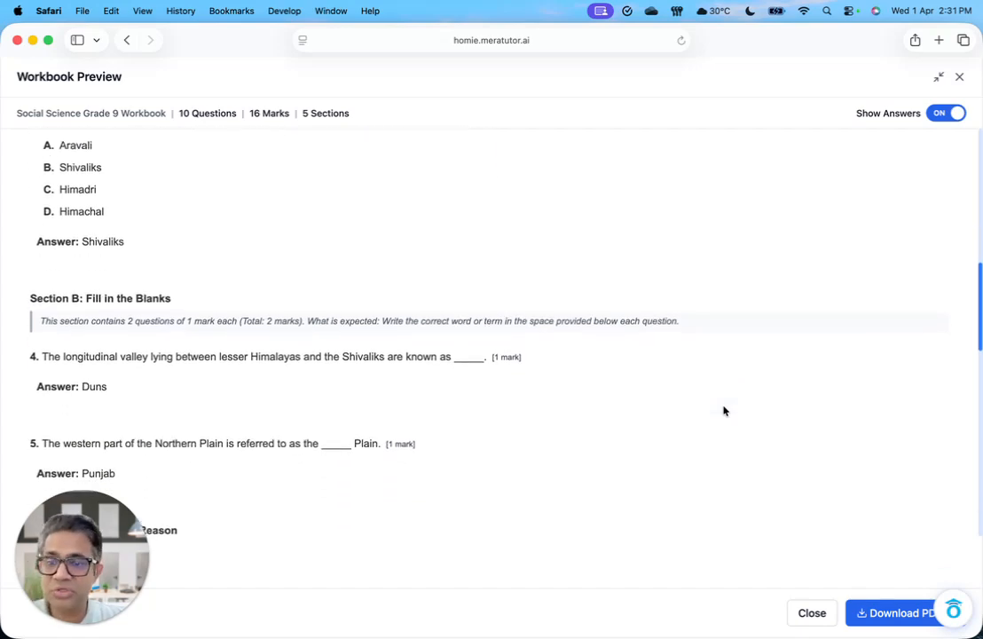
scroll(723, 409, "down", 10)
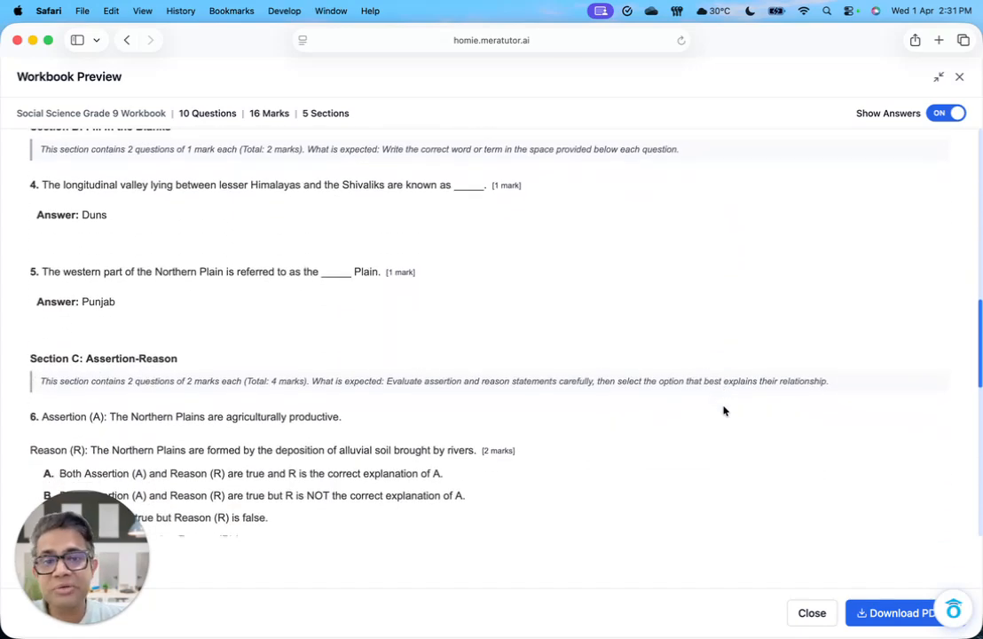
scroll(723, 409, "down", 8)
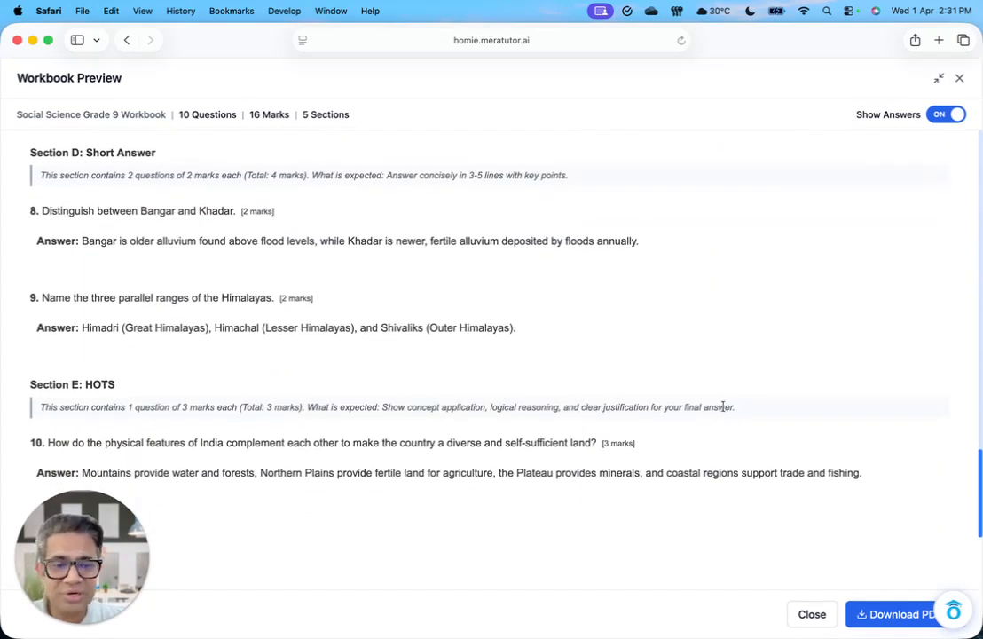
scroll(723, 407, "up", 20)
scroll(723, 407, "up", 5)
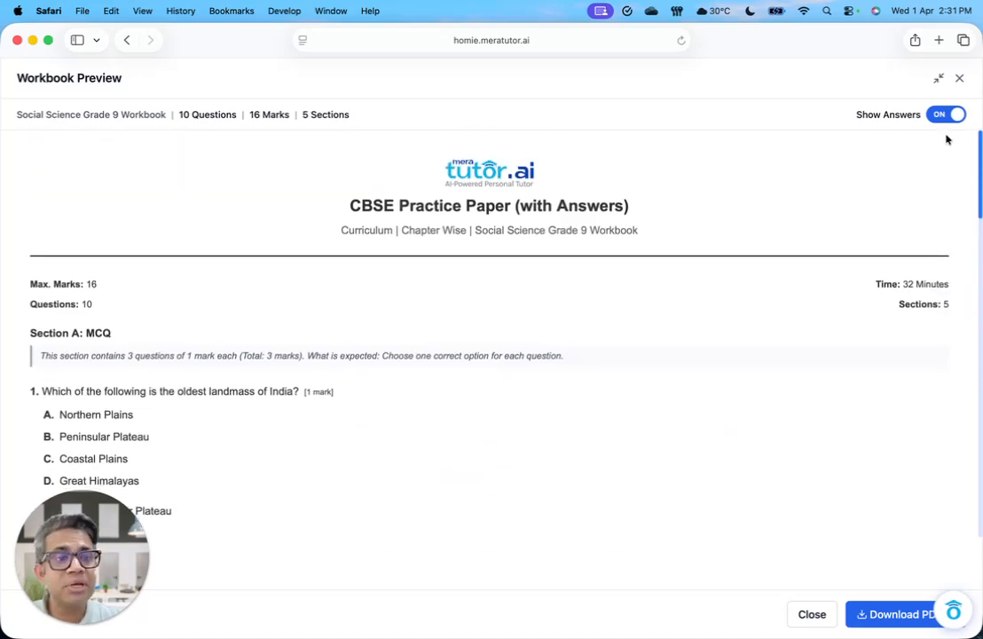
Step: Download the workbook's questions PDF, and switch to Preview to bring the document's window into view
left_click(870, 618)
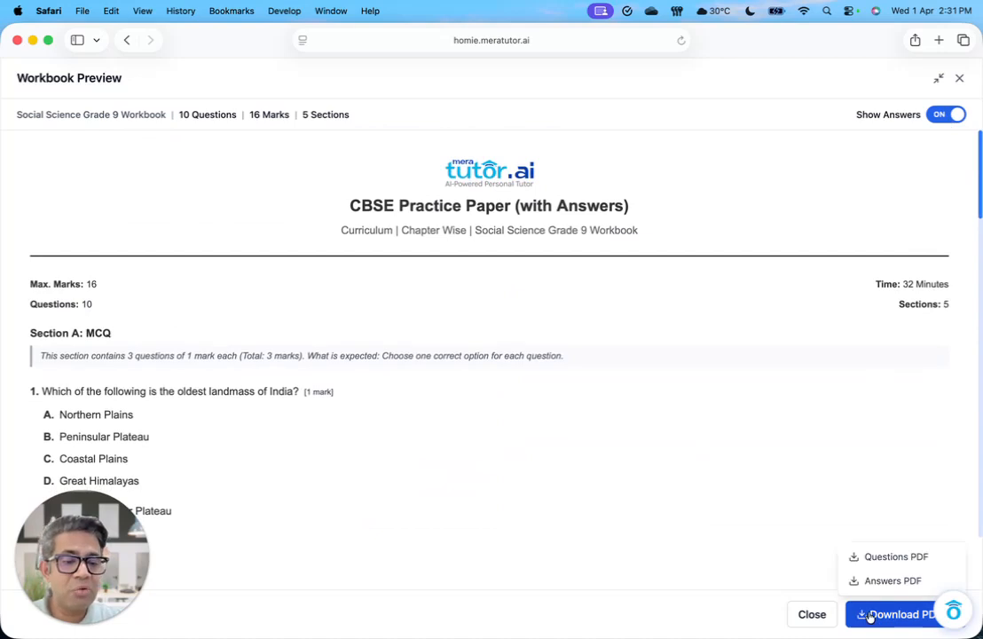
left_click(885, 558)
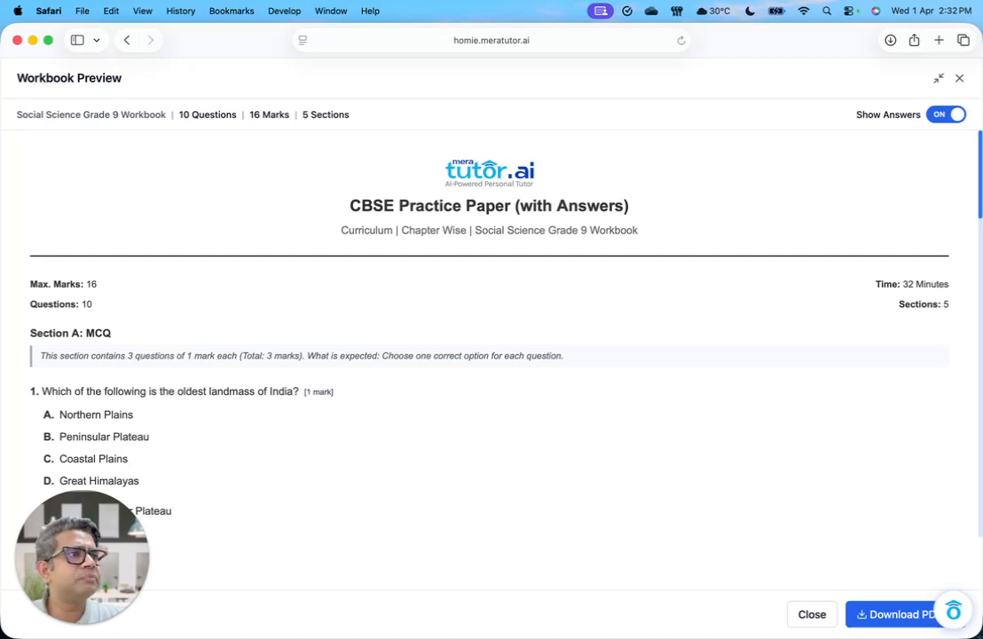
key("super+Tab")
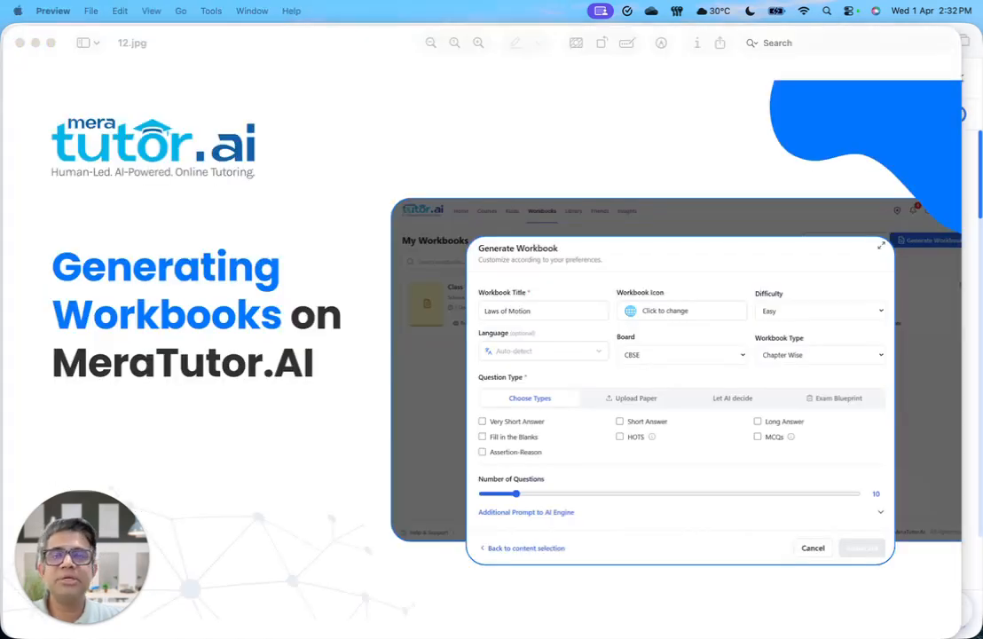
left_click_drag(982, 8, 327, 25)
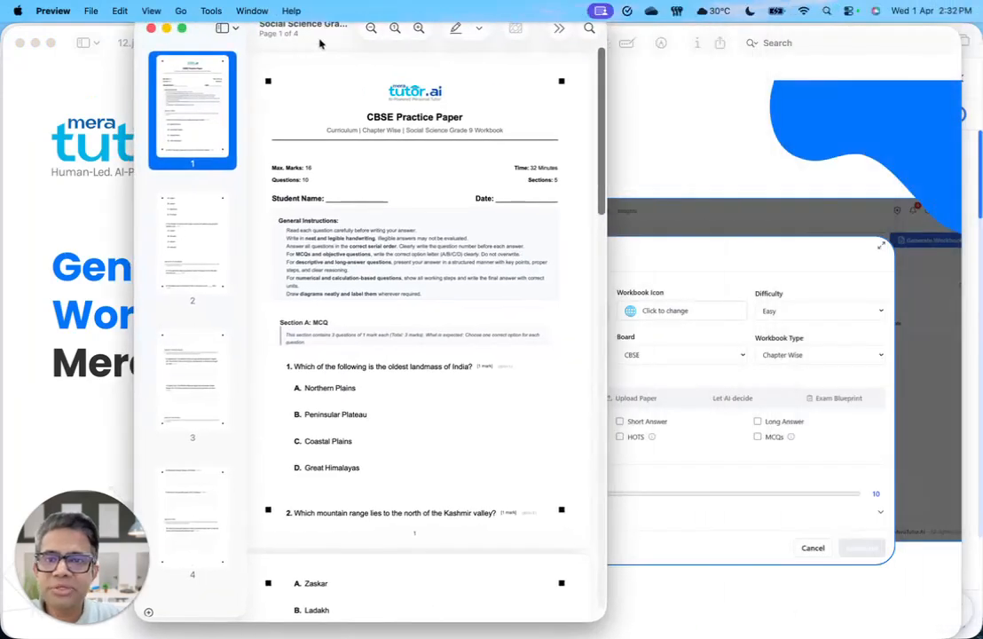
Step: Enlarge the questions PDF window and read through the paper from Section A: MCQ to Section E: HOTS
double_click(319, 39)
scroll(395, 259, "up", 5)
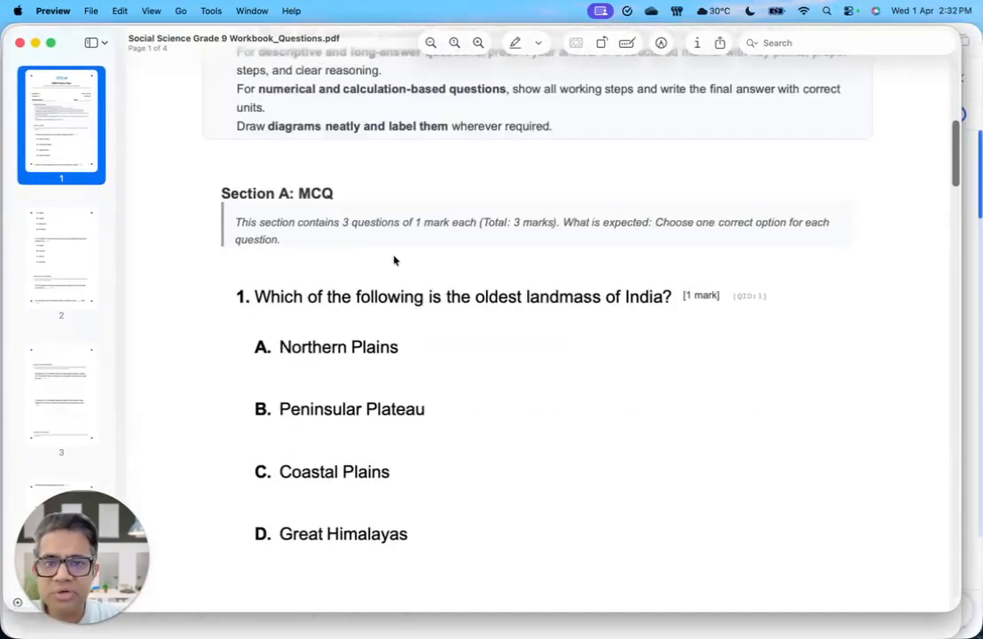
scroll(412, 335, "down", 10)
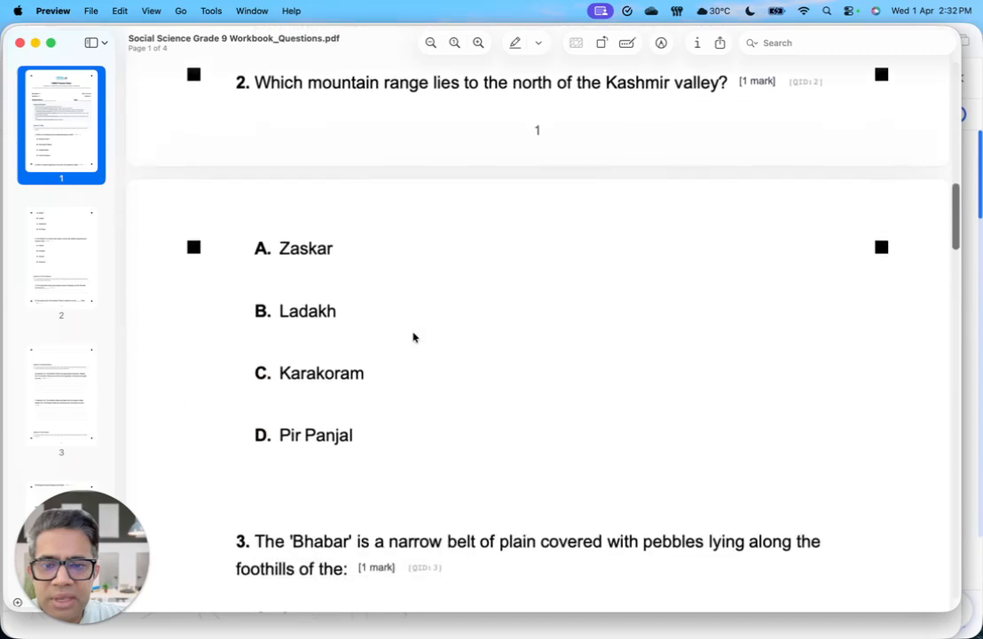
scroll(413, 336, "down", 15)
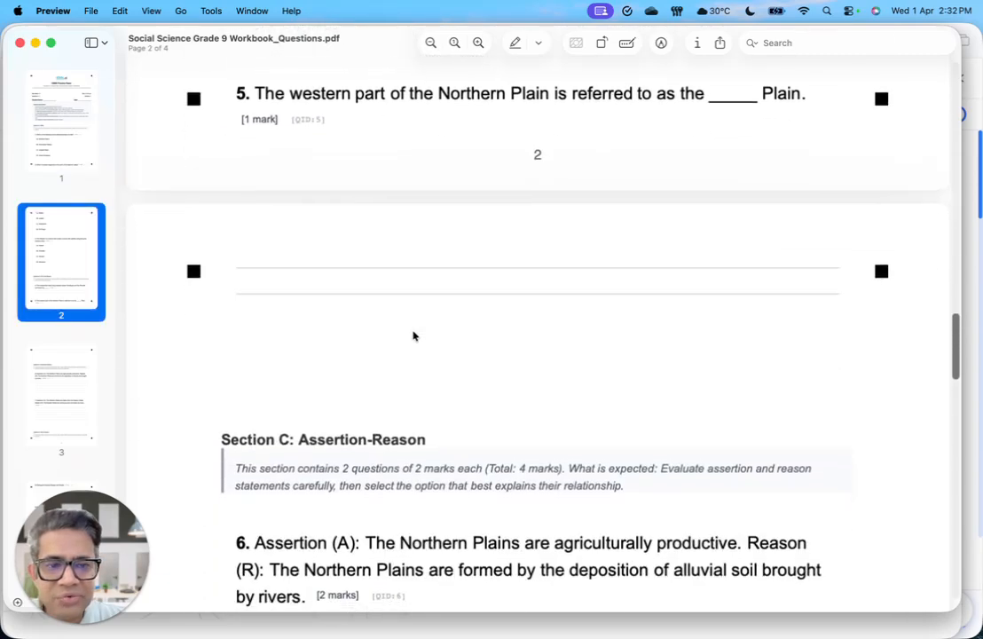
scroll(412, 335, "down", 8)
scroll(412, 336, "down", 8)
scroll(413, 336, "down", 8)
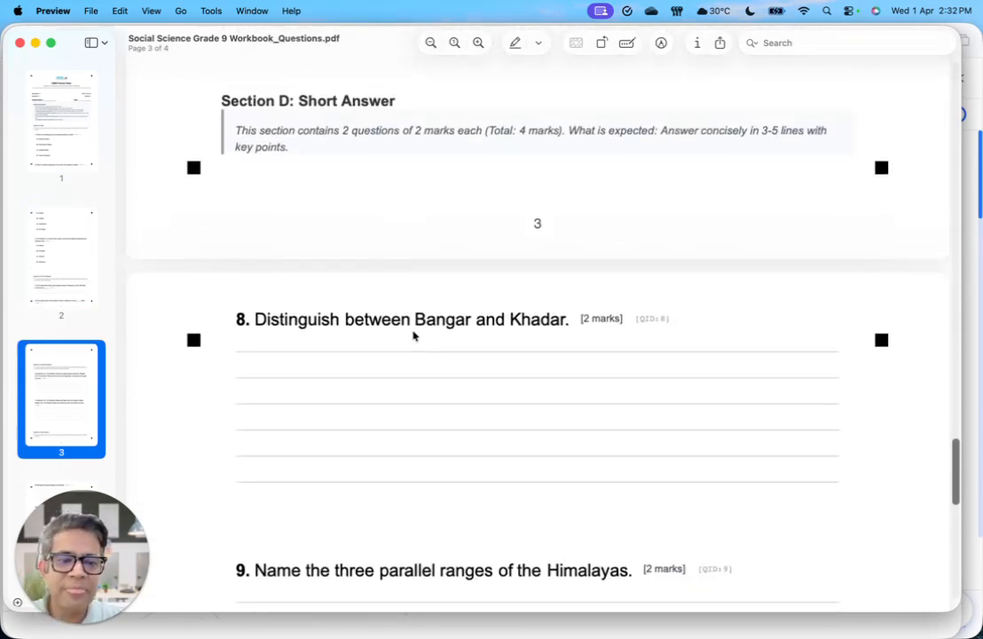
scroll(414, 336, "down", 8)
scroll(413, 335, "down", 6)
scroll(414, 335, "down", 3)
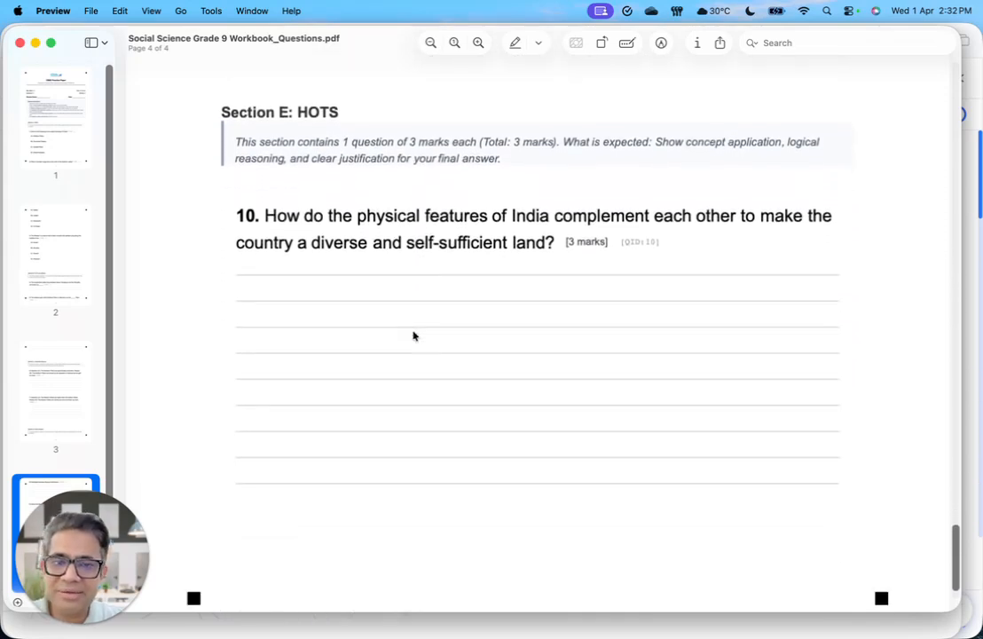
scroll(426, 409, "down", 2)
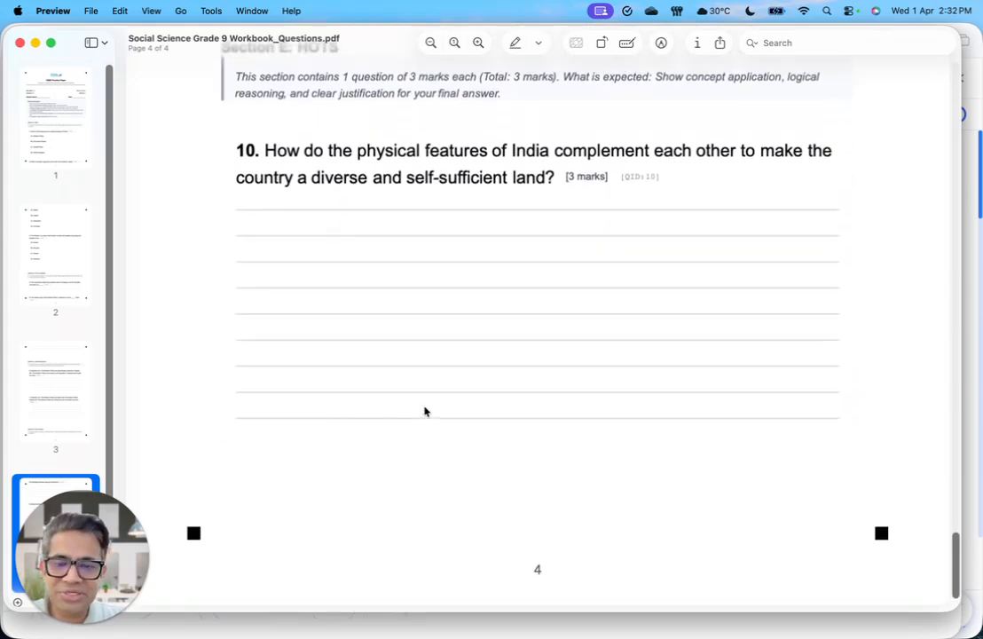
Step: Review the questions PDF backwards from the HOTS section to the general instructions and marks details on page 1
scroll(424, 410, "up", 7)
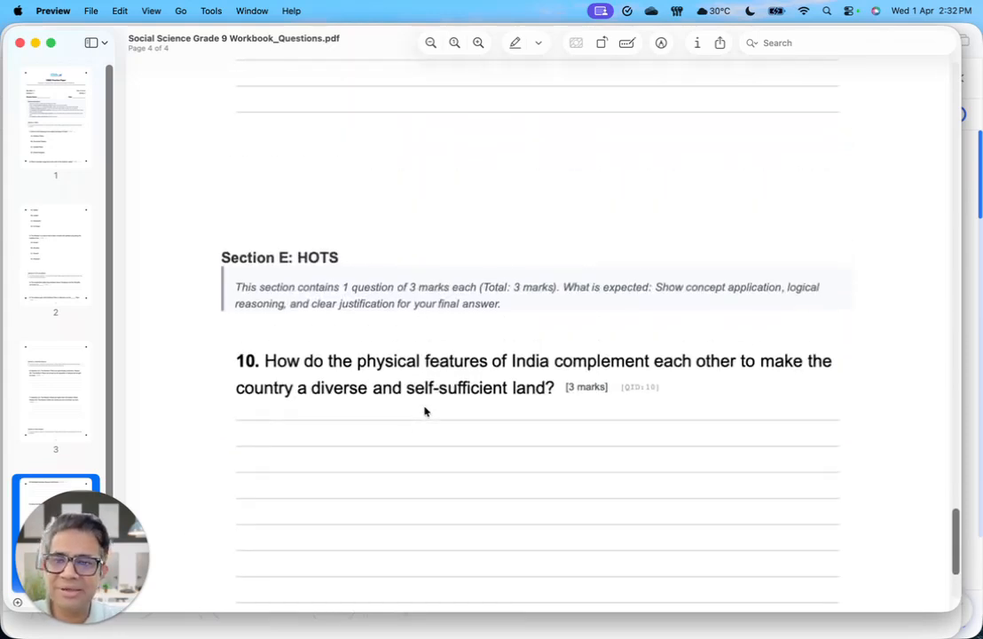
scroll(425, 410, "up", 4)
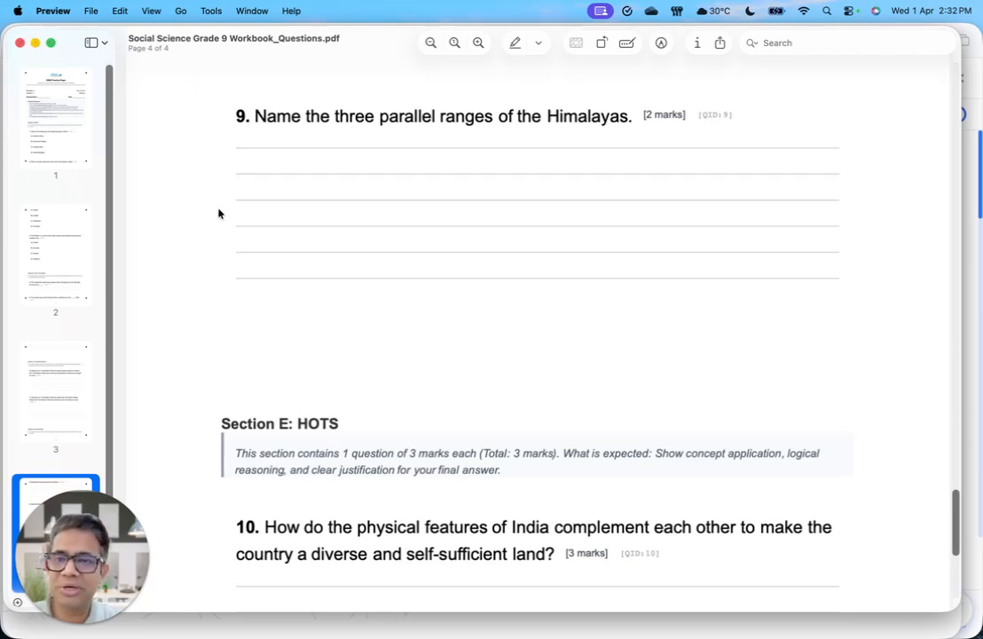
scroll(219, 213, "up", 10)
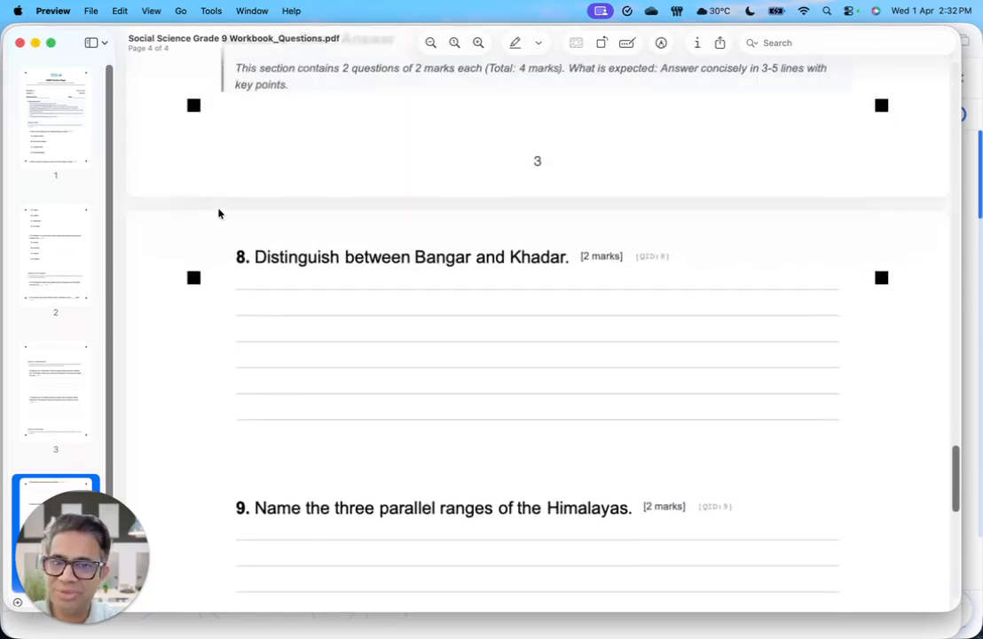
scroll(218, 213, "up", 10)
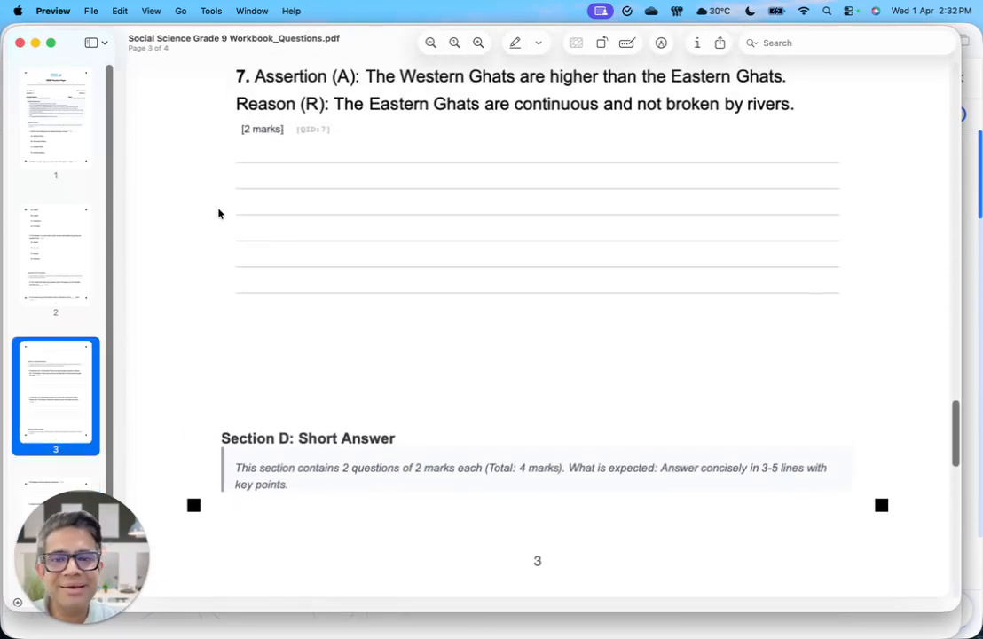
scroll(219, 213, "up", 12)
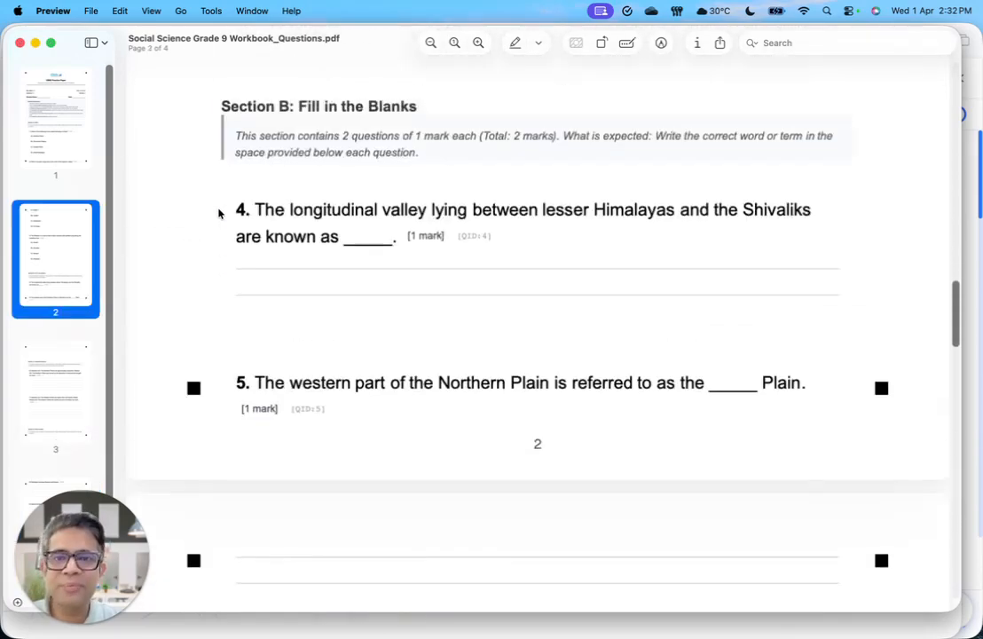
scroll(218, 213, "up", 8)
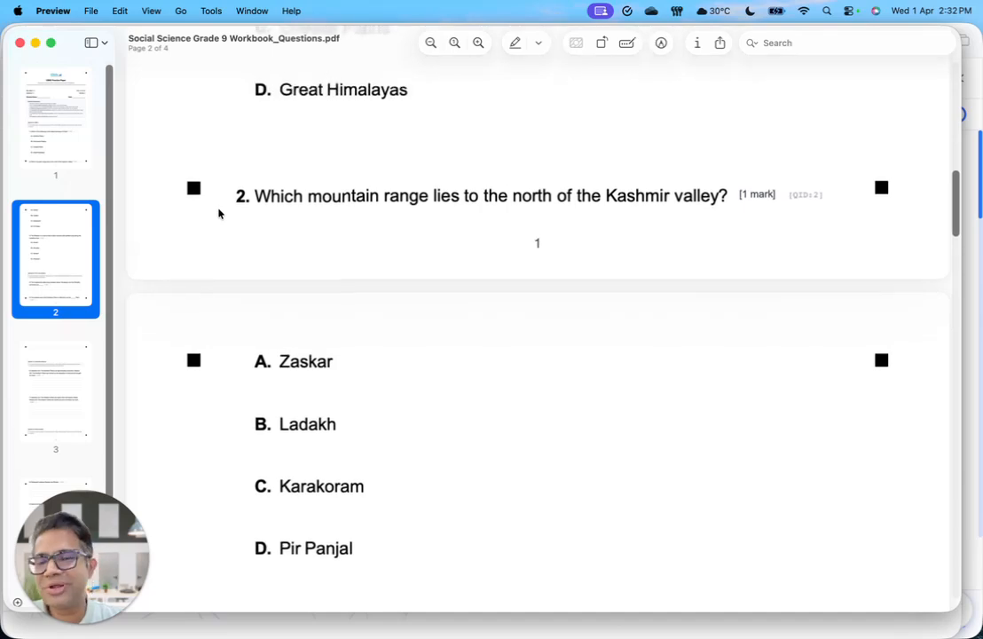
scroll(218, 213, "up", 6)
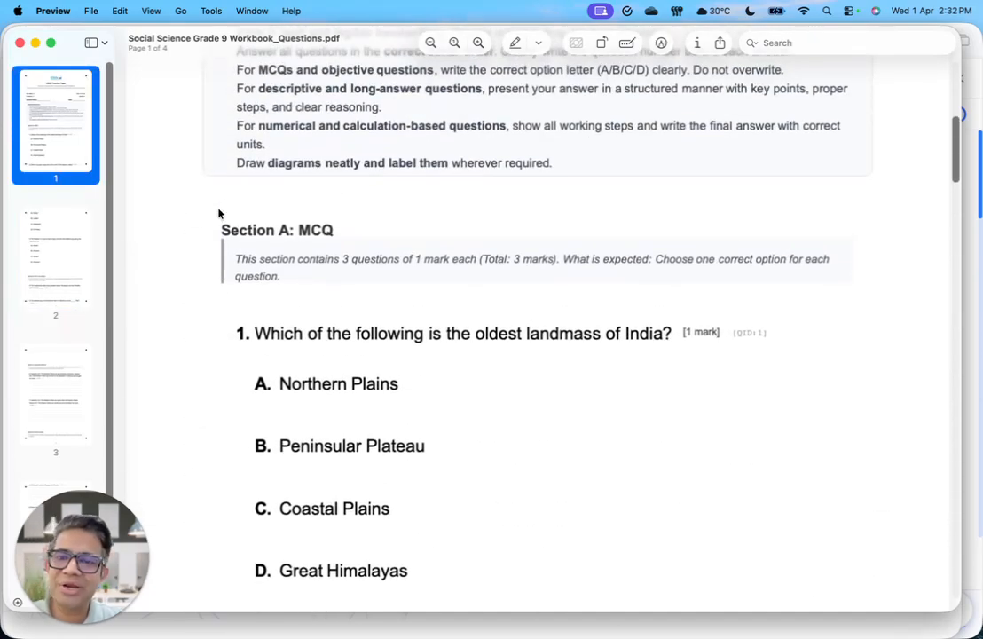
scroll(218, 212, "up", 3)
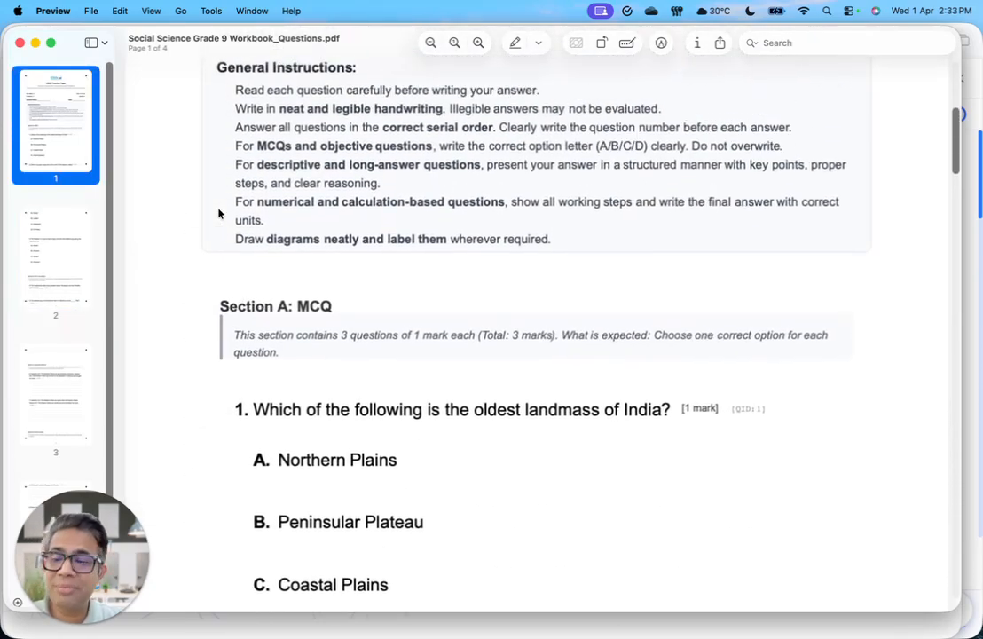
scroll(218, 213, "up", 3)
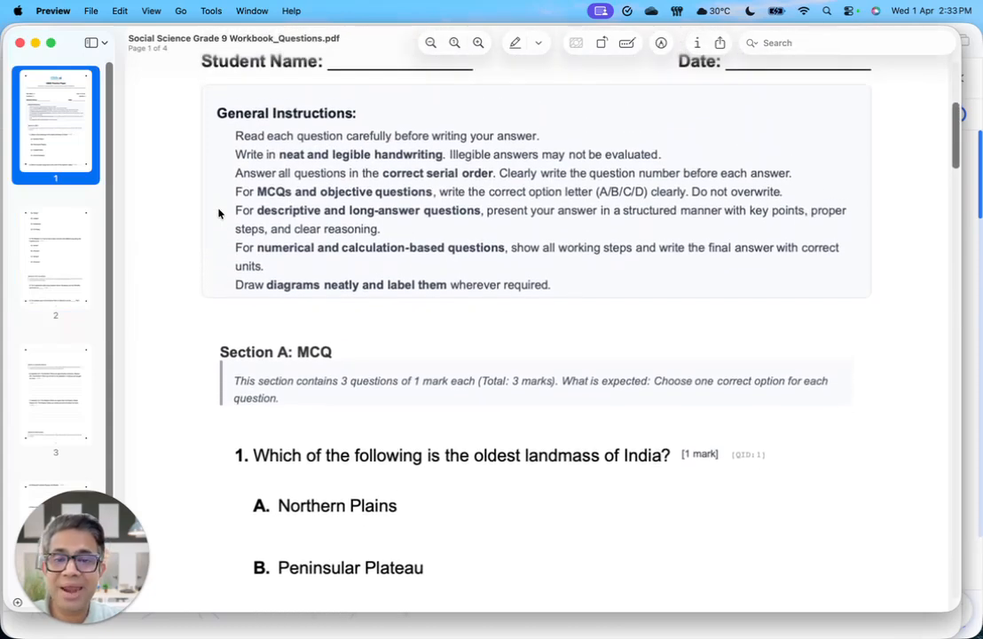
scroll(219, 213, "up", 3)
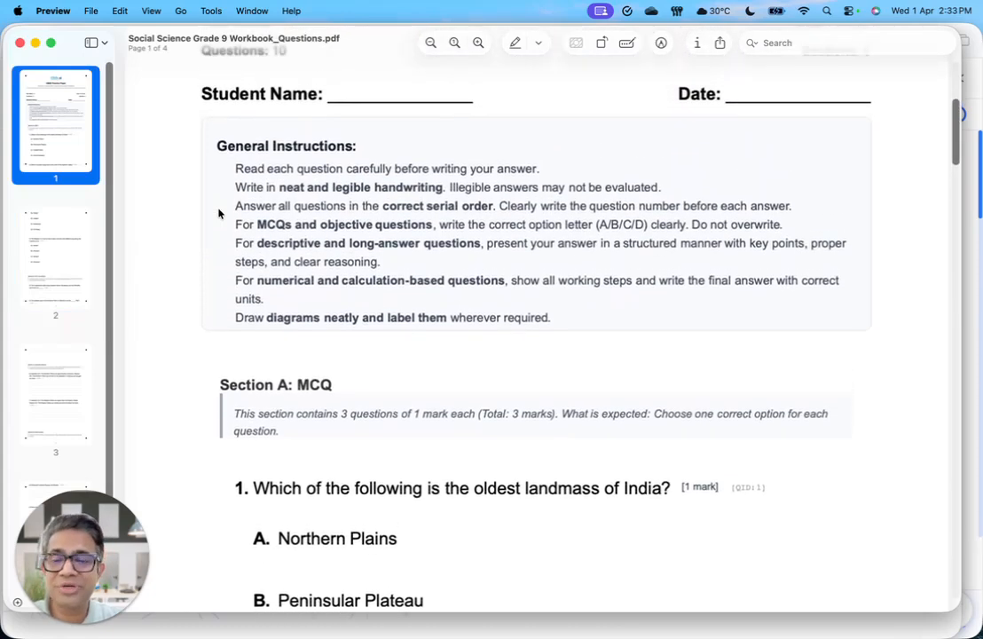
scroll(218, 213, "up", 4)
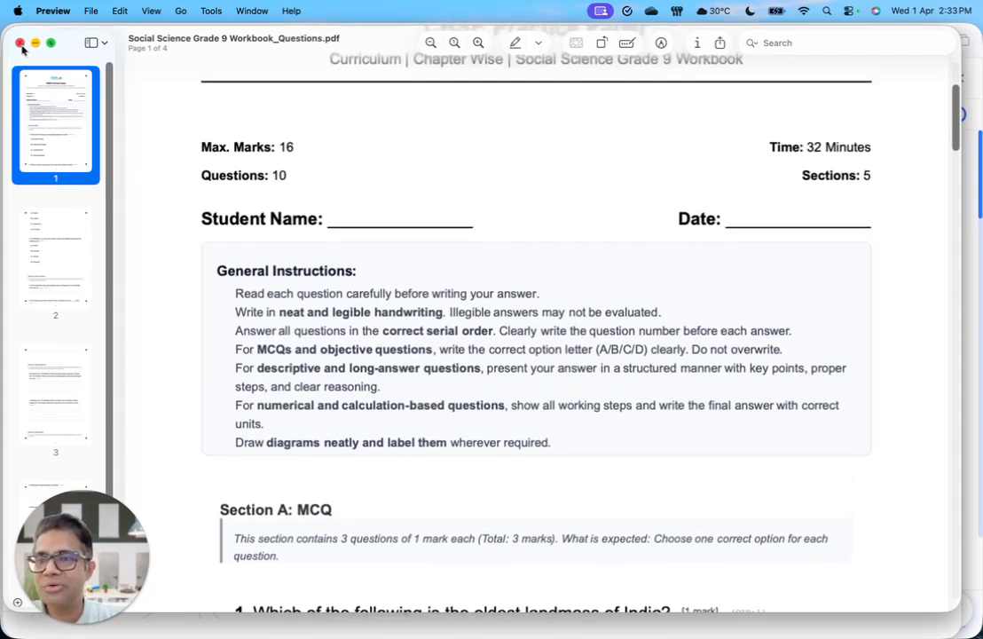
Step: Close the questions PDF and switch back to Safari to close the Social Science workbook preview
left_click(21, 44)
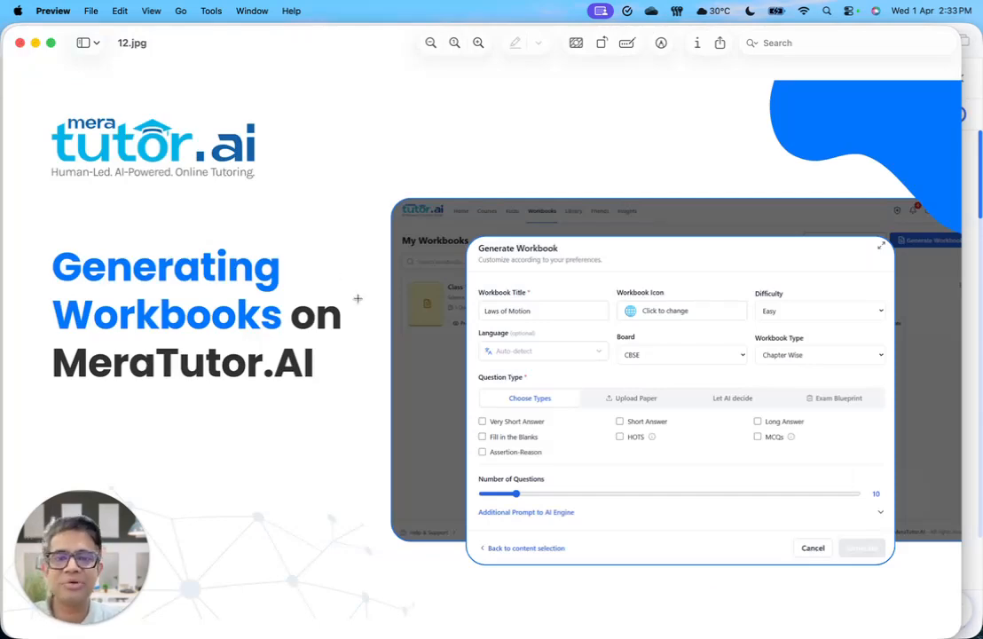
key("ctrl+Up")
left_click(312, 237)
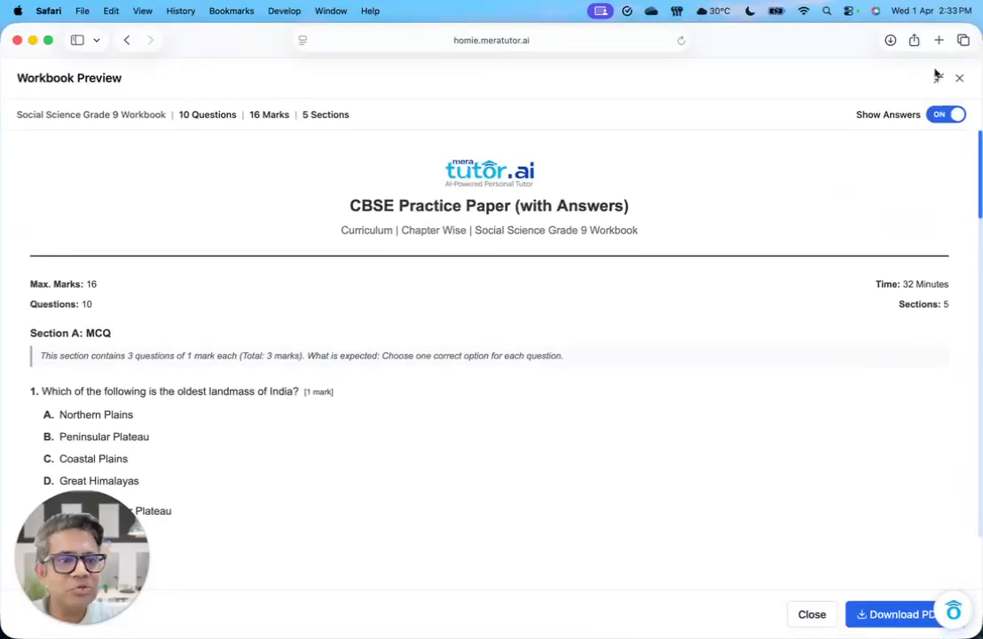
left_click(959, 78)
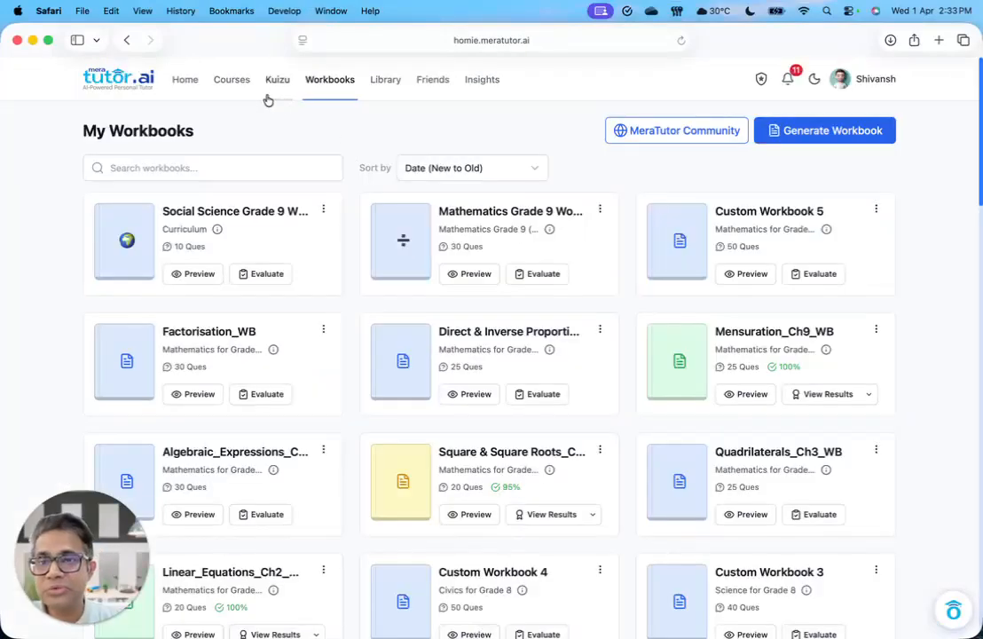
Step: Load more of the course list and open the Geography for Grade 8 course
left_click(230, 81)
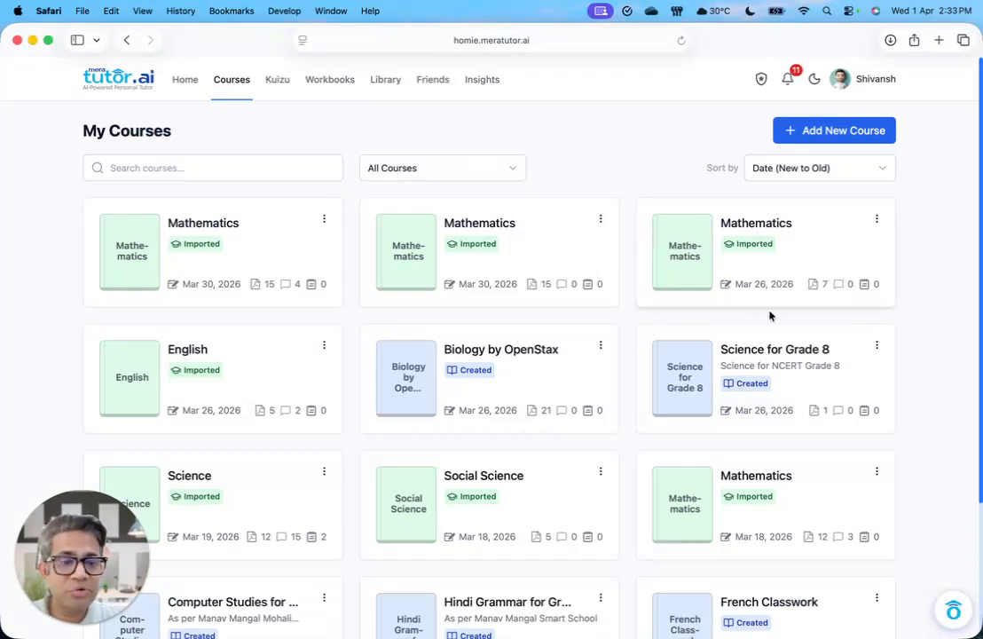
scroll(888, 440, "down", 5)
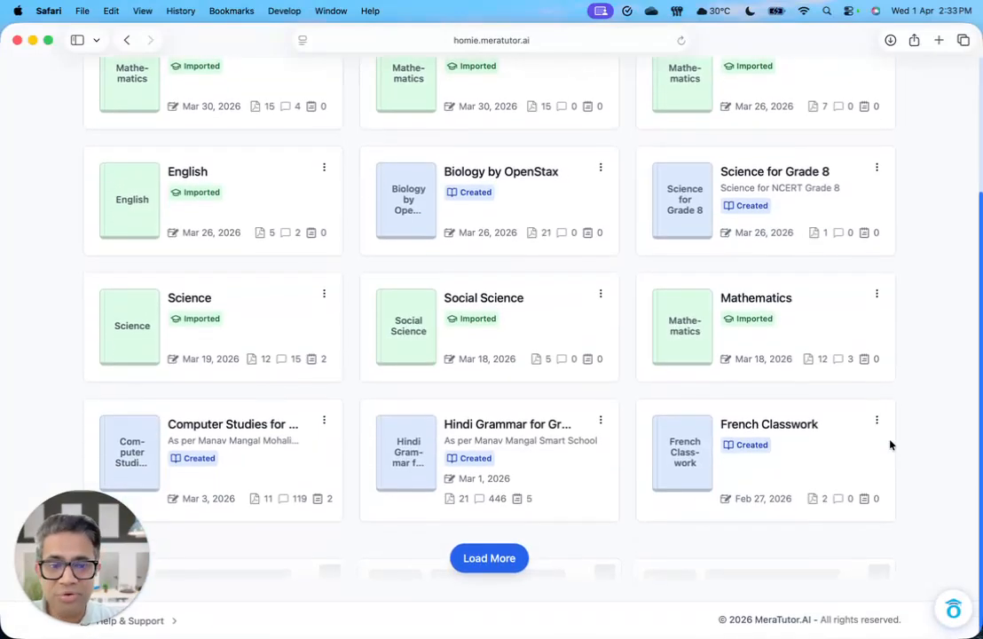
left_click(489, 559)
scroll(491, 560, "down", 5)
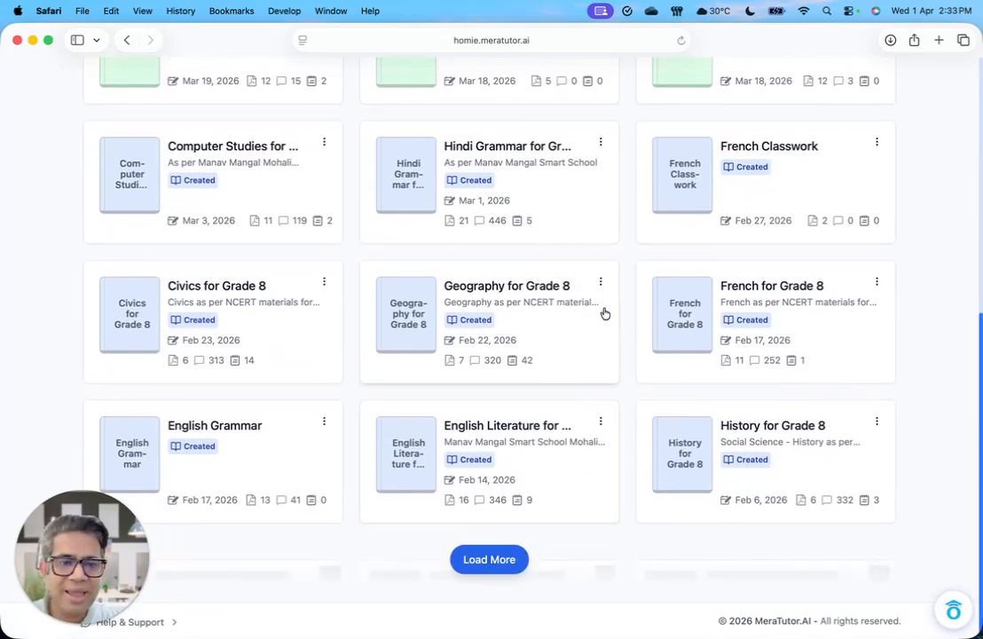
left_click(517, 291)
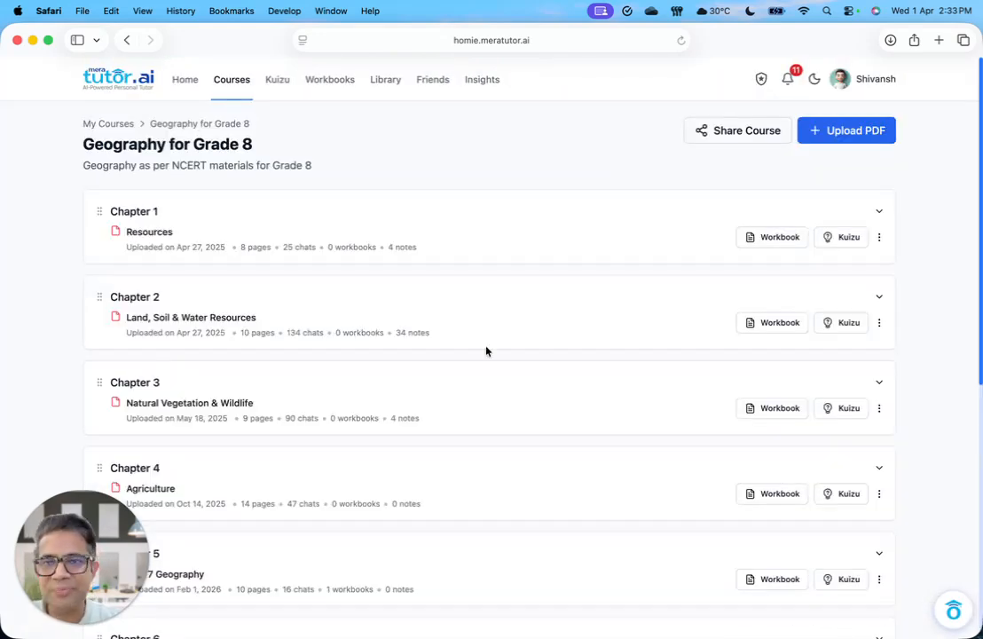
Step: Start a workbook from the Agriculture chapter, add Chapters 2 and 3 to its content, and continue to the customization settings
scroll(486, 357, "down", 3)
scroll(486, 359, "down", 3)
scroll(486, 358, "down", 1)
scroll(526, 338, "down", 2)
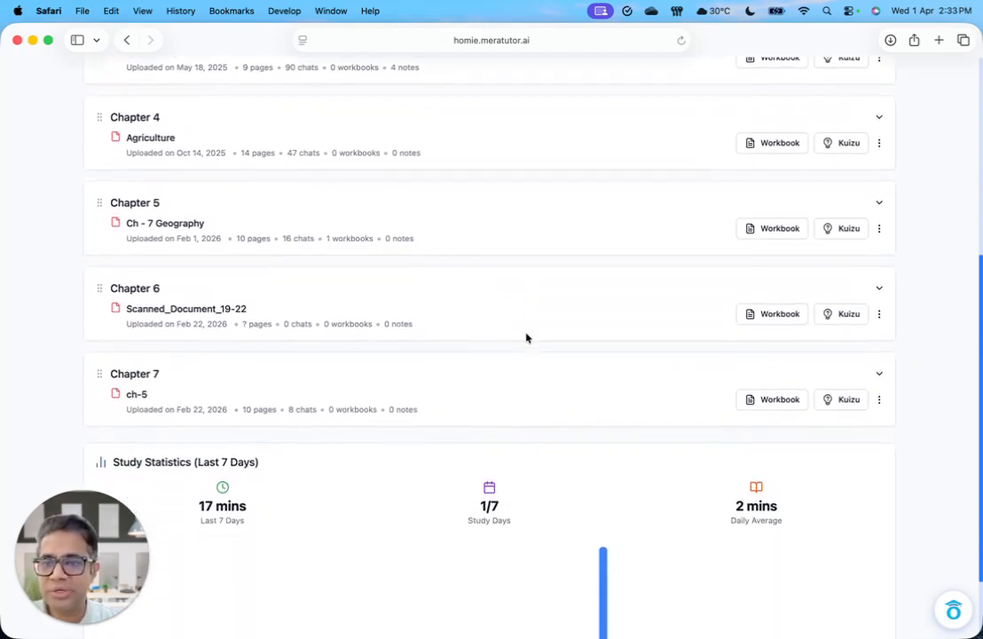
scroll(527, 338, "up", 3)
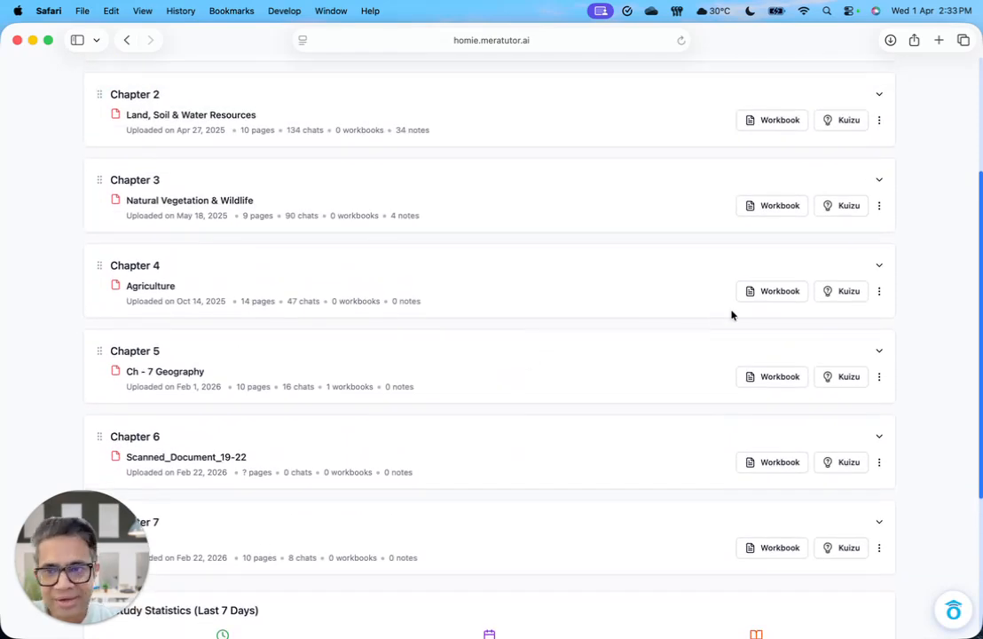
left_click(763, 300)
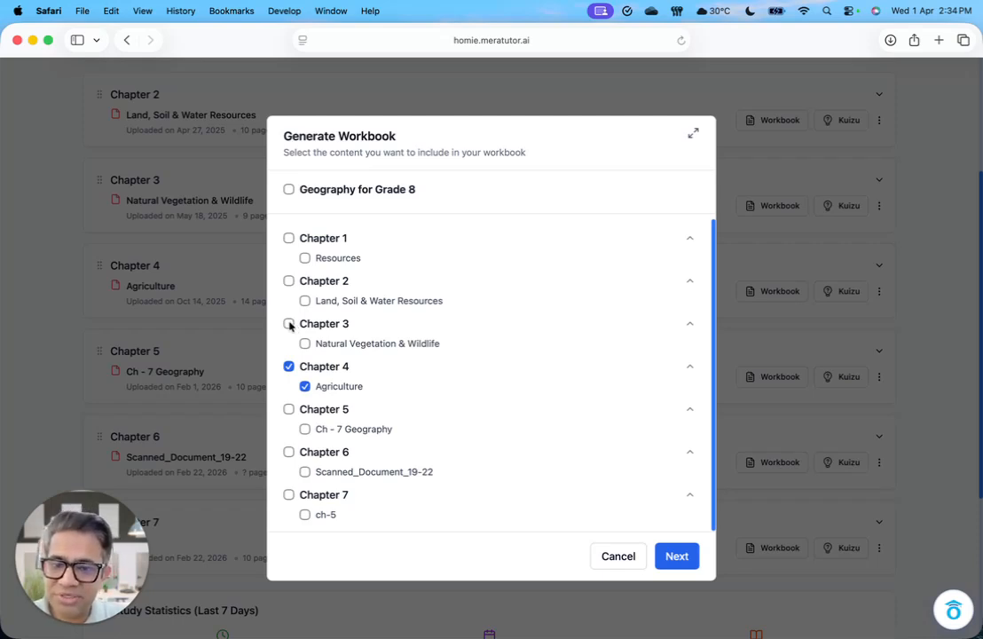
left_click(289, 323)
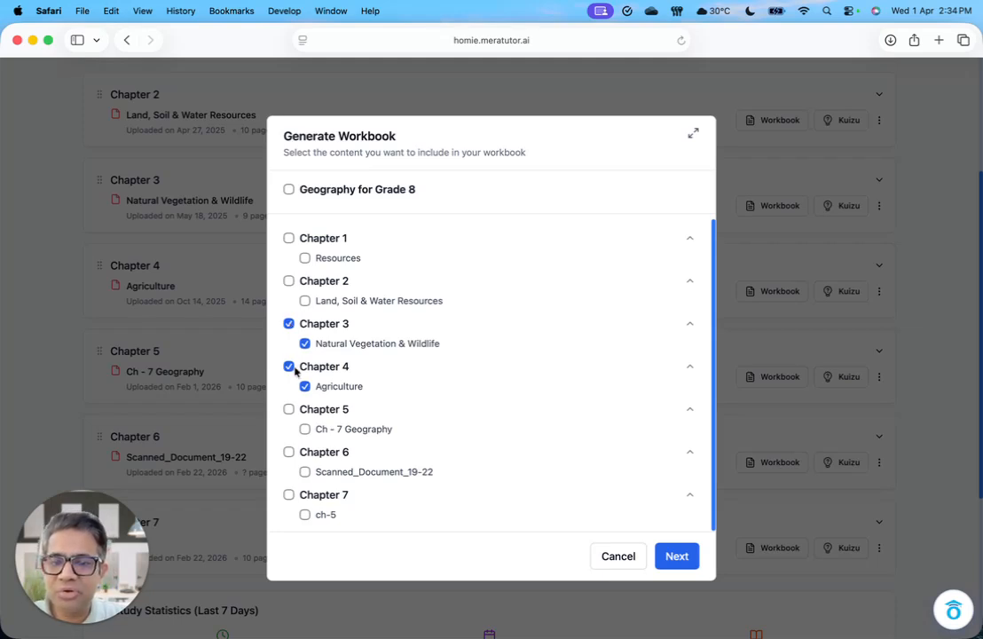
left_click(288, 410)
left_click(288, 410)
left_click(288, 280)
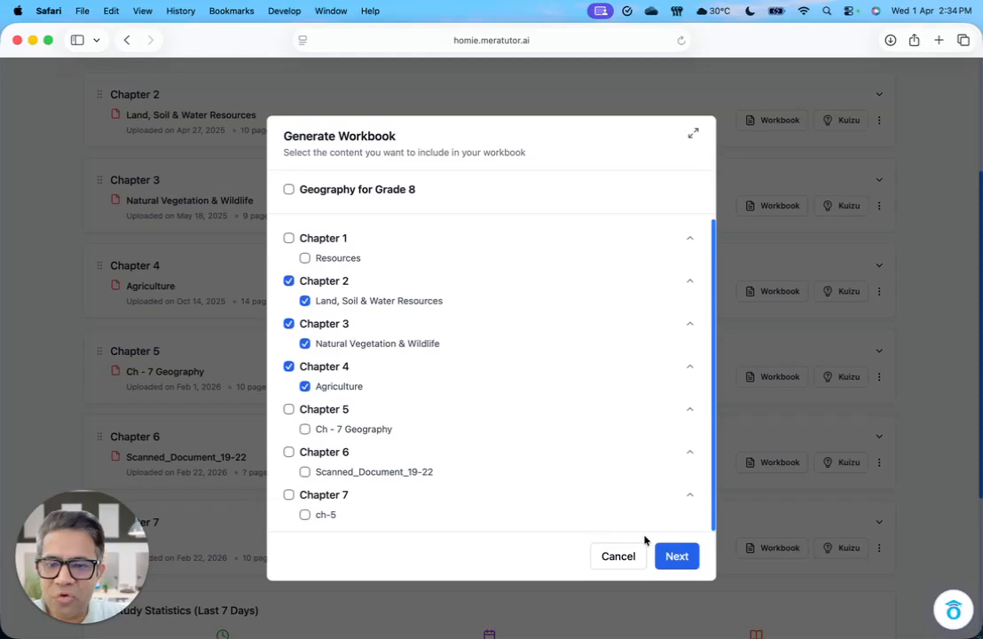
left_click(670, 559)
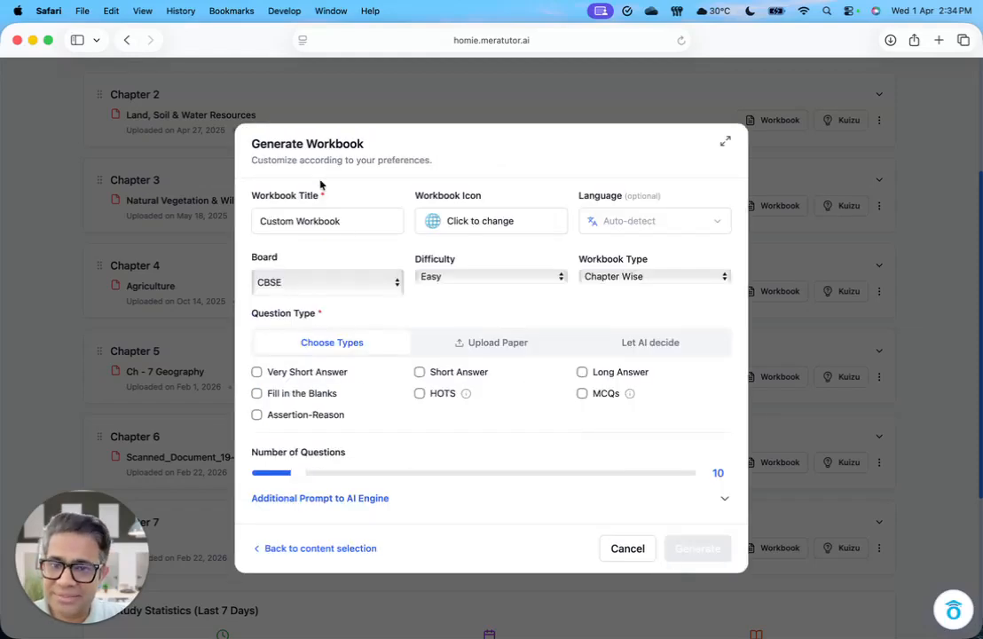
Step: Try the Other option with its custom name field for the workbook's board, and set the board back to CBSE
left_click(315, 282)
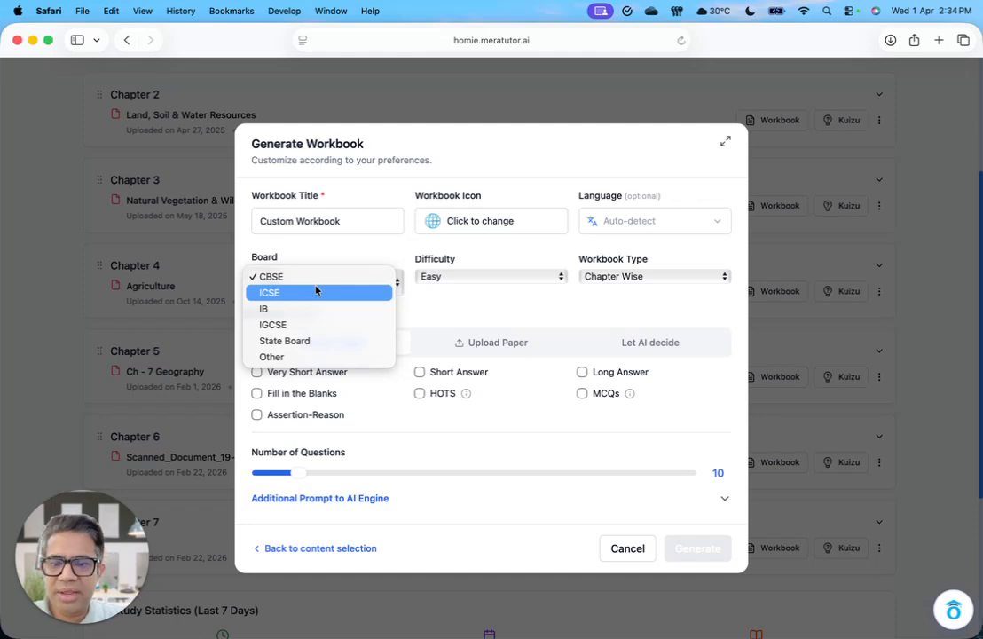
left_click(310, 356)
left_click(302, 325)
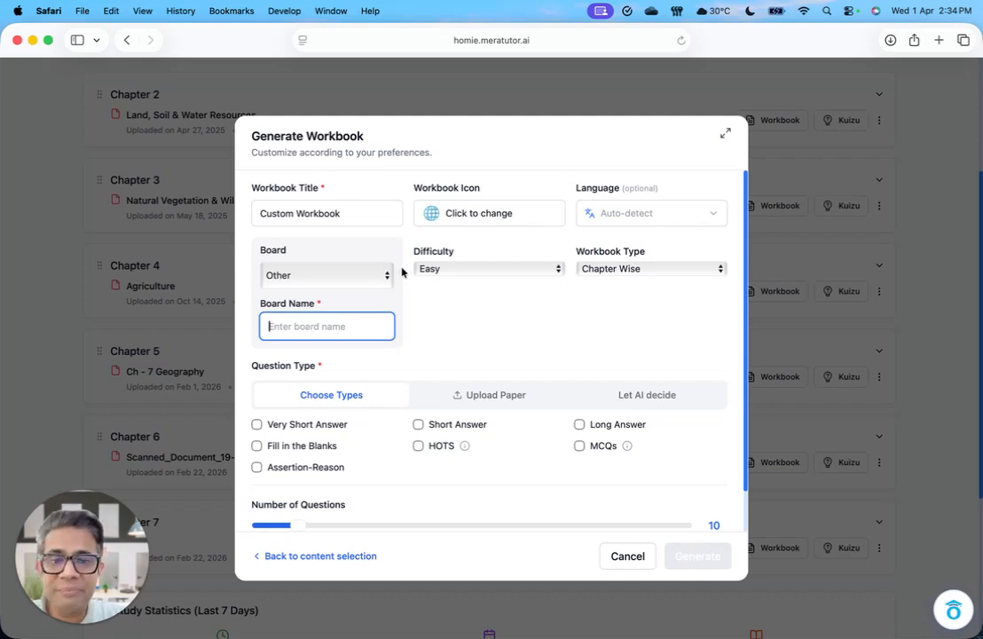
left_click(374, 274)
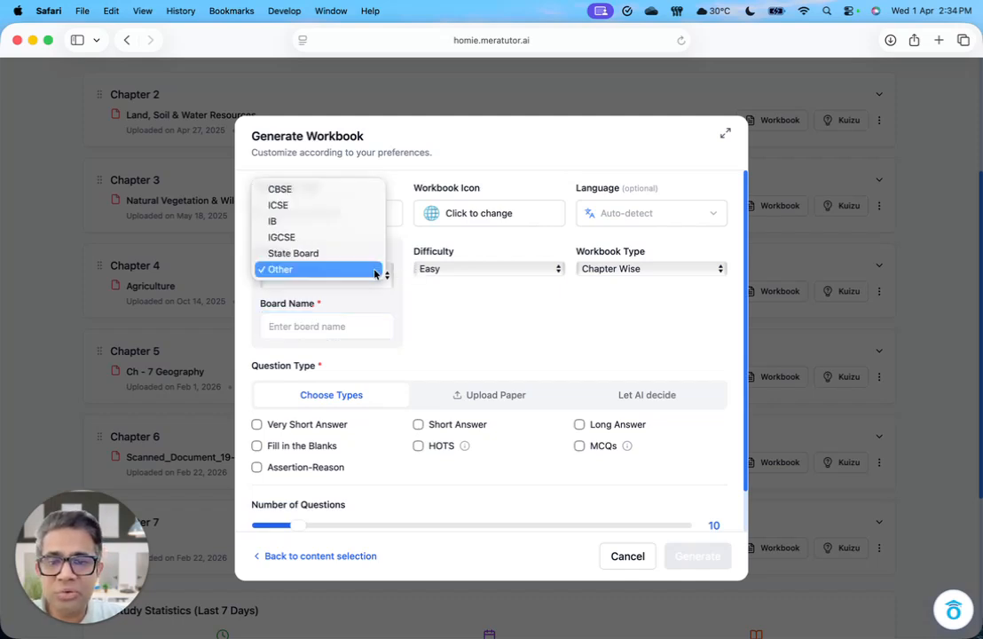
left_click(305, 191)
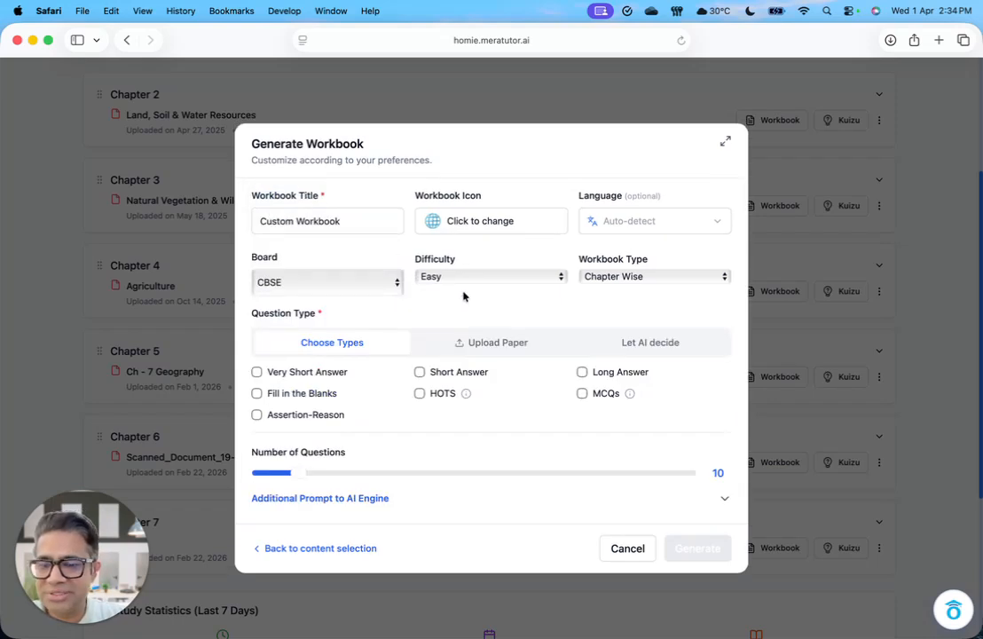
Step: Set the workbook's difficulty to Medium and keep its workbook type as Chapter Wise
left_click(487, 278)
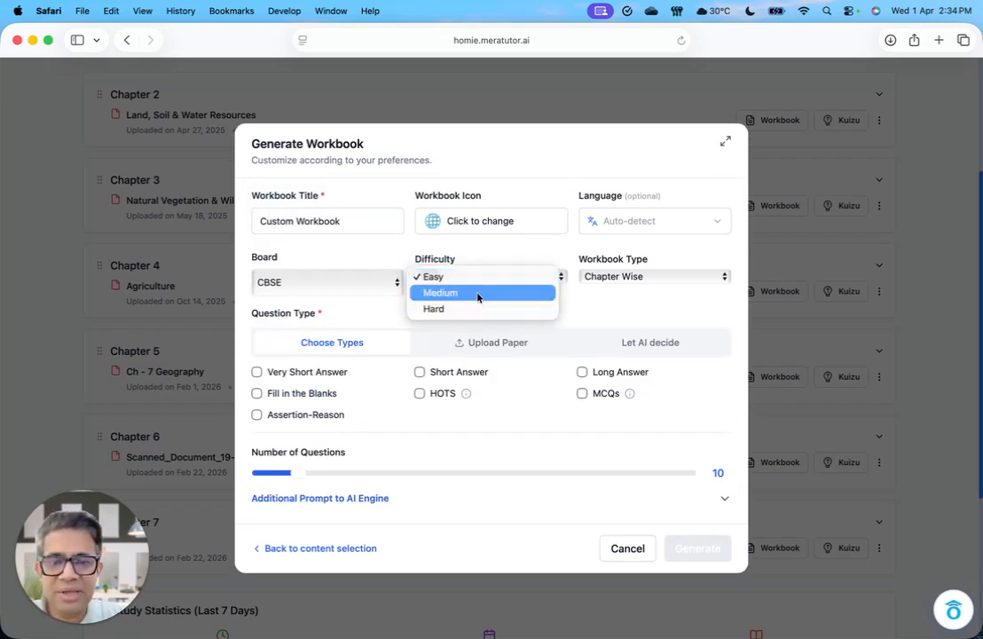
left_click(477, 294)
left_click(622, 283)
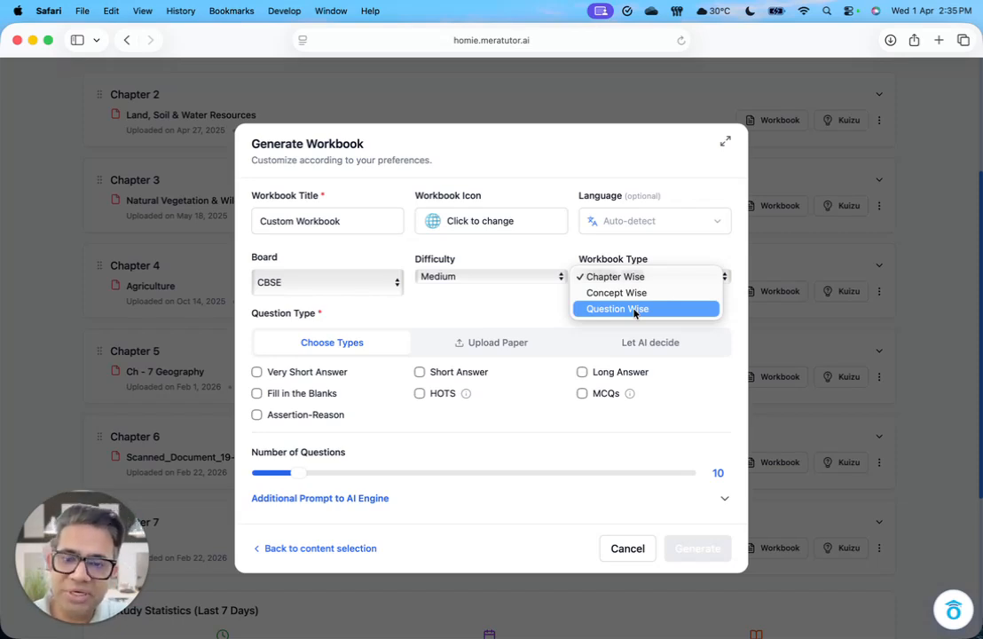
left_click(629, 278)
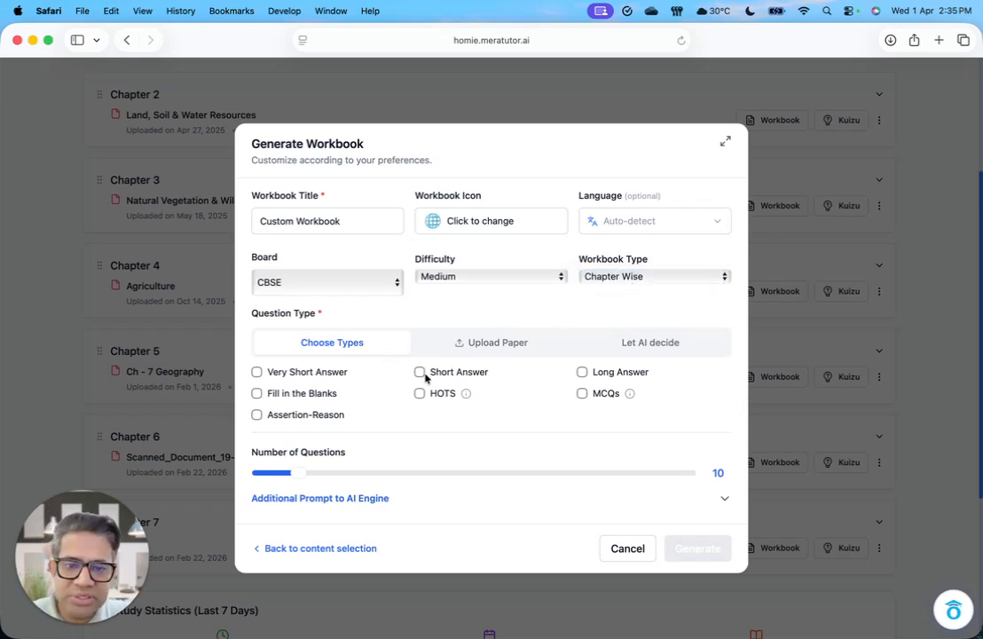
Step: Let AI decide the question types for the workbook and set the number of questions to 30
left_click(496, 346)
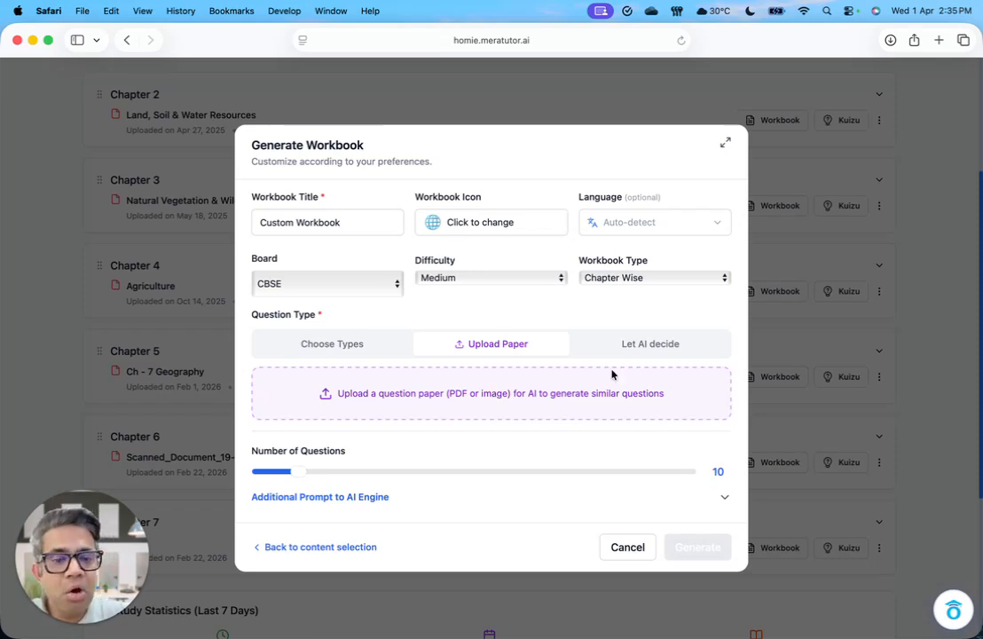
left_click(655, 346)
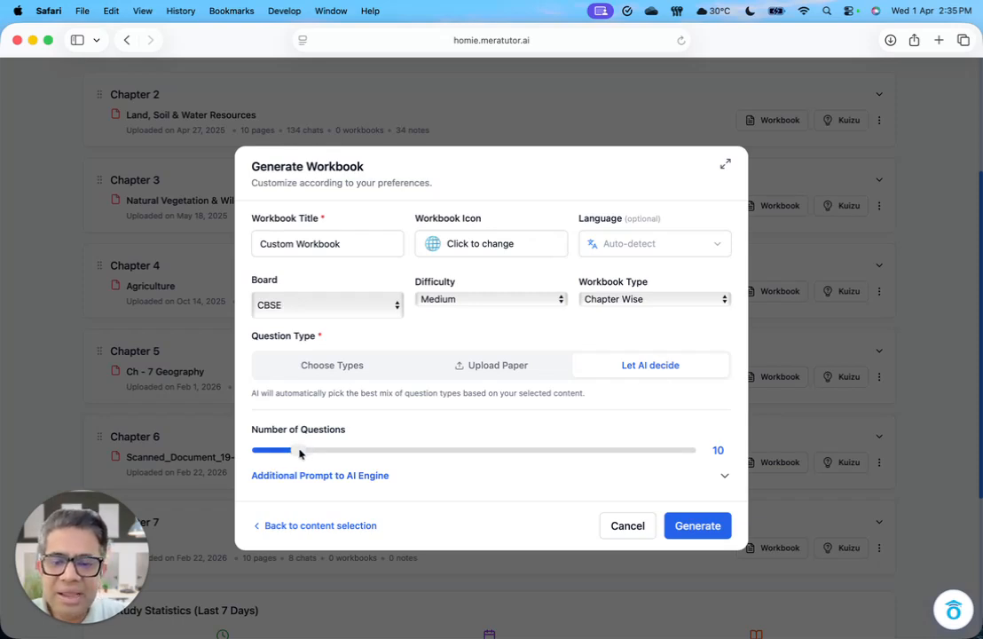
left_click_drag(299, 452, 385, 448)
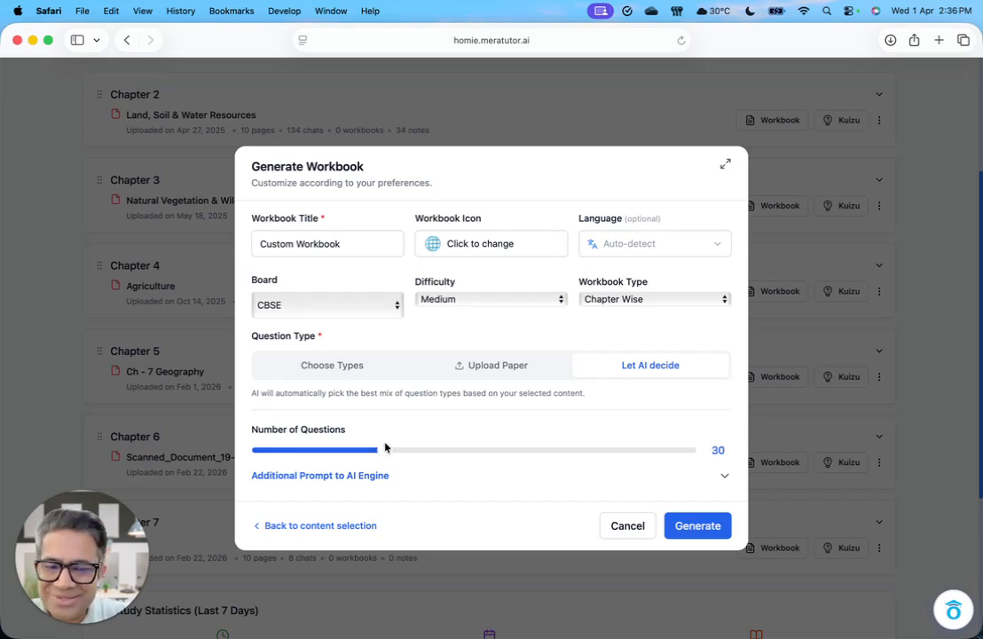
Step: Expand the additional prompt to the AI engine, check its default text, and collapse it again
left_click(353, 476)
scroll(355, 477, "down", 1)
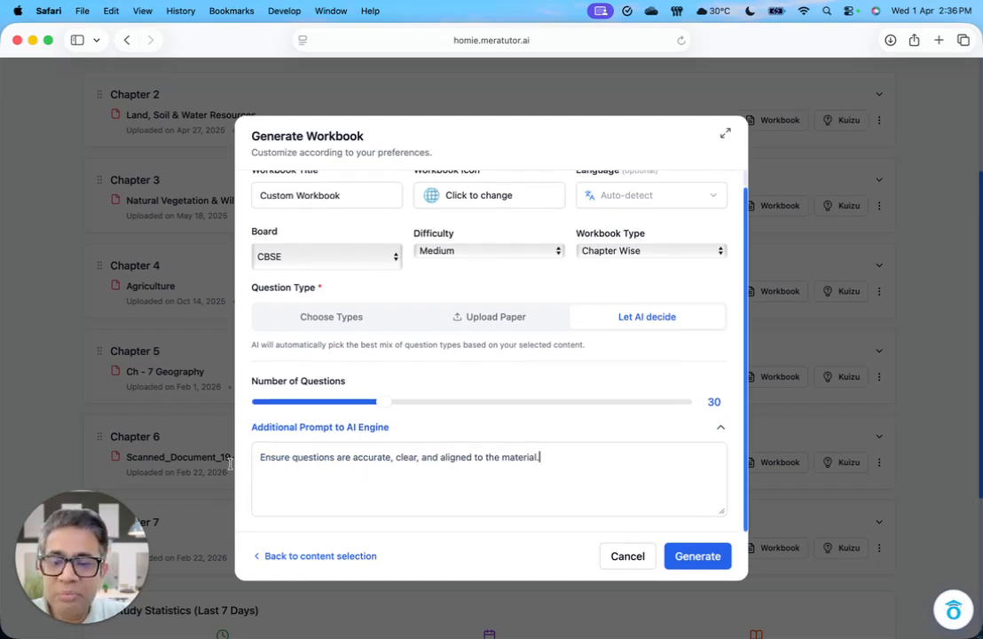
key("super+a")
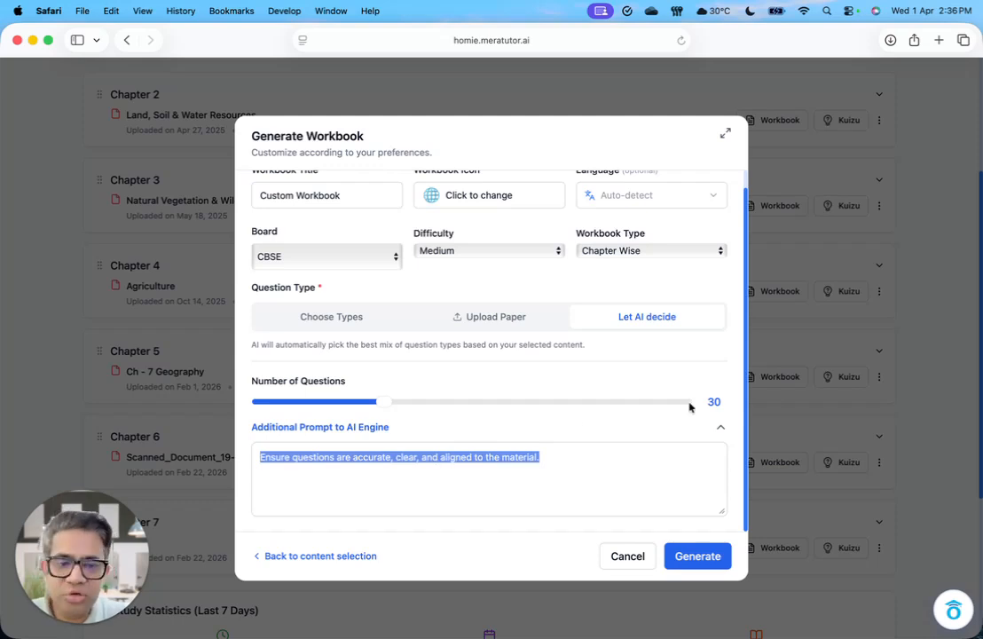
left_click(719, 425)
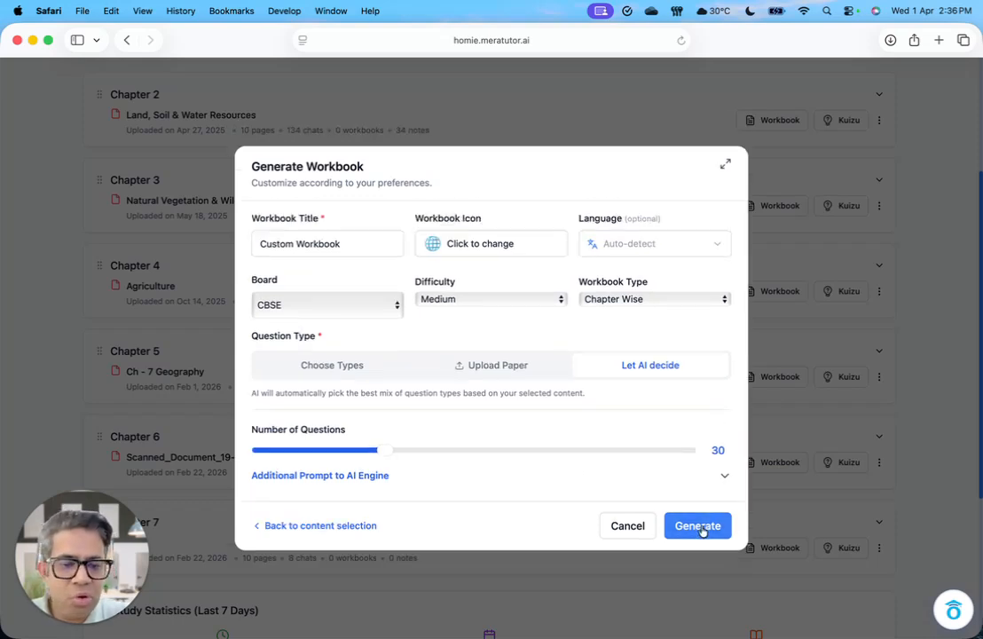
Step: Generate the custom workbook and open its preview from the My Workbooks list
left_click(703, 527)
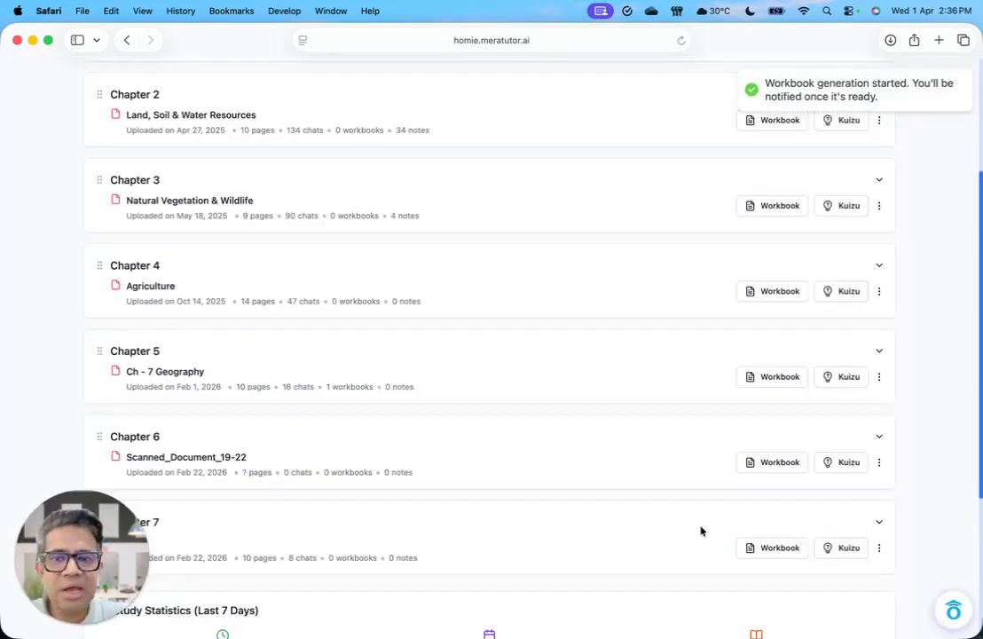
scroll(618, 380, "up", 5)
left_click(331, 88)
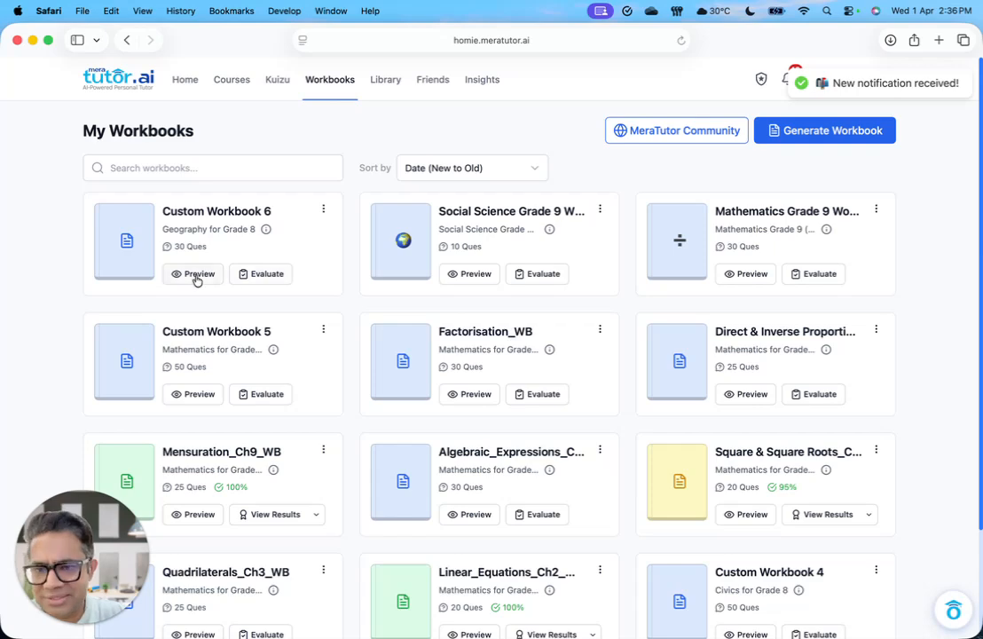
left_click(197, 276)
Step: Read through the Geography for Grade 8 practice paper from its general instructions to the Long Answer section
scroll(319, 351, "down", 3)
scroll(364, 408, "up", 3)
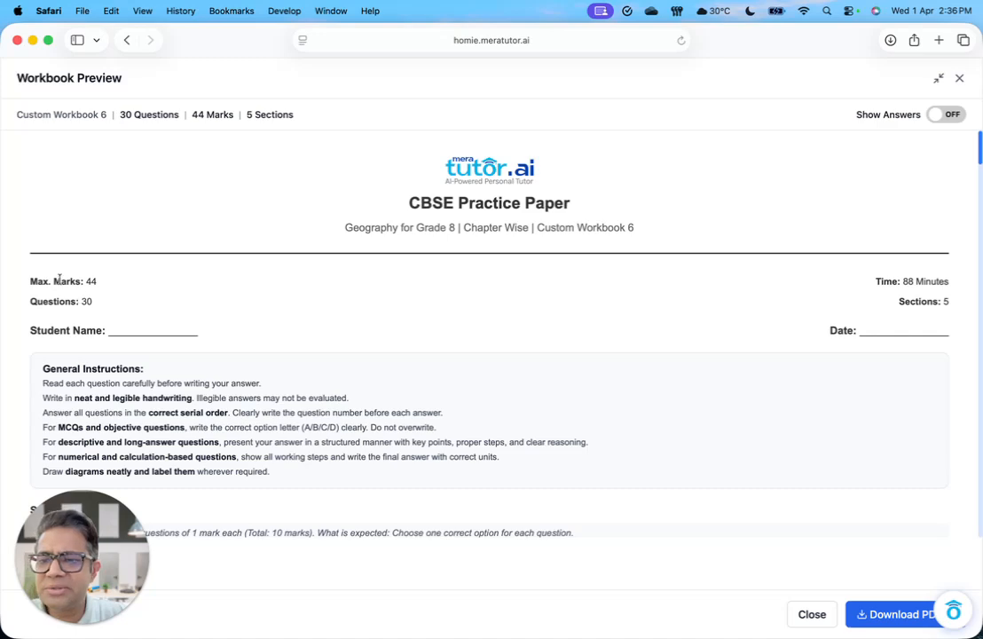
scroll(308, 379, "down", 3)
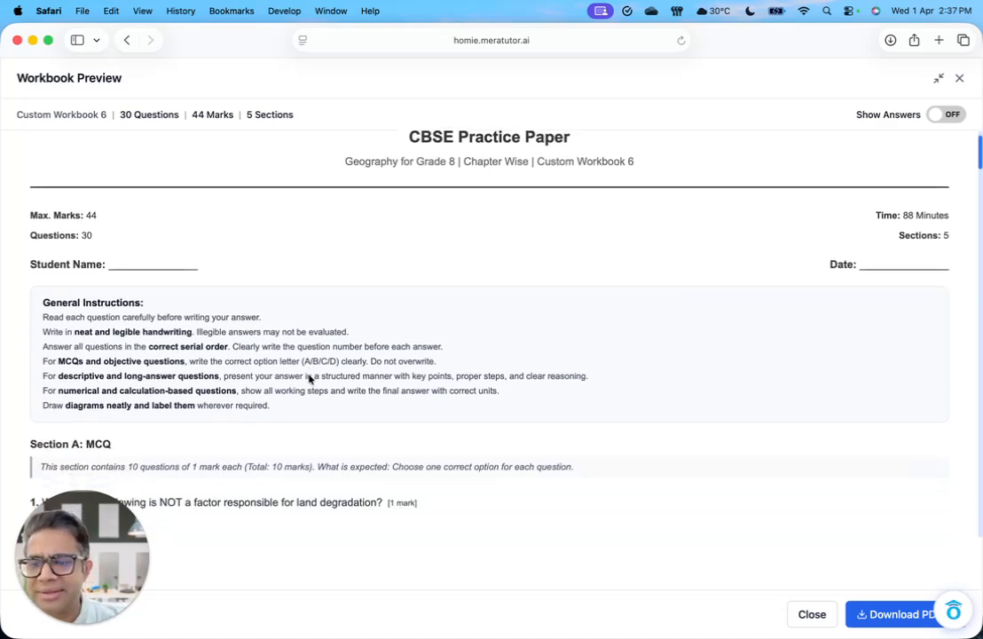
scroll(309, 427, "down", 5)
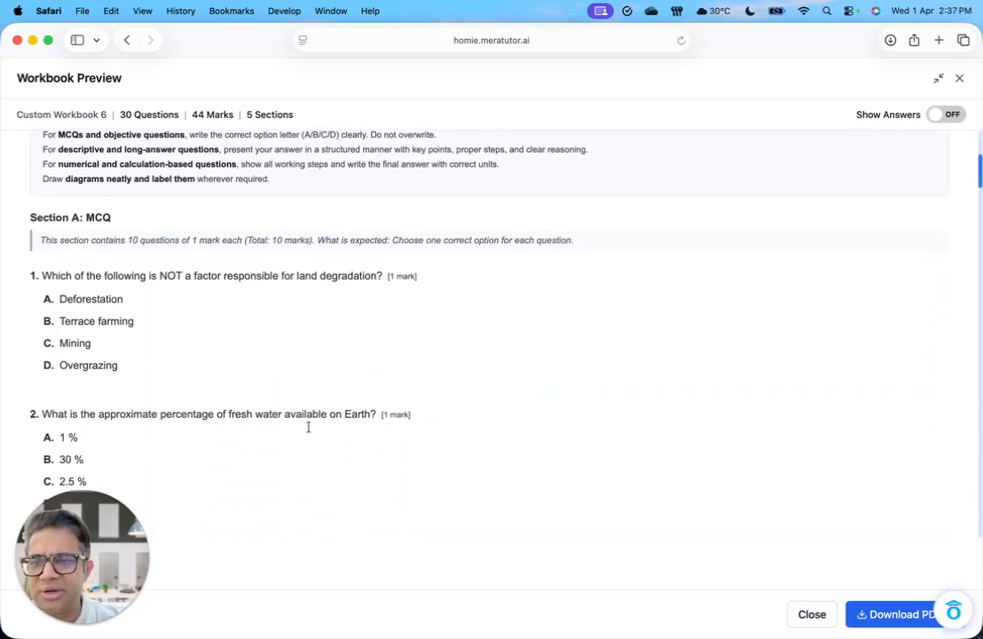
scroll(309, 431, "down", 20)
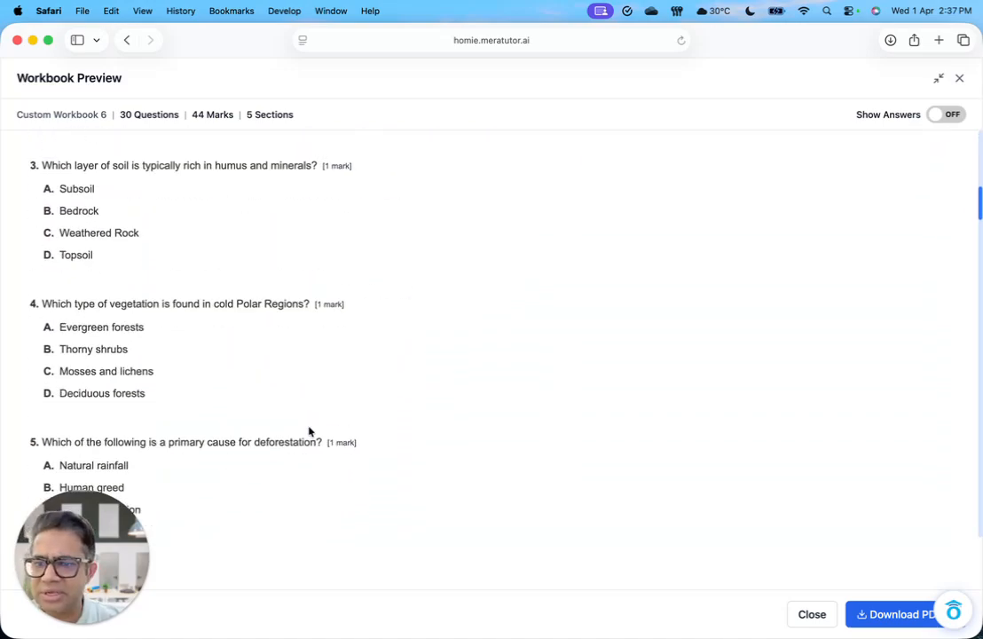
scroll(309, 431, "up", 3)
scroll(310, 431, "down", 20)
scroll(308, 431, "up", 6)
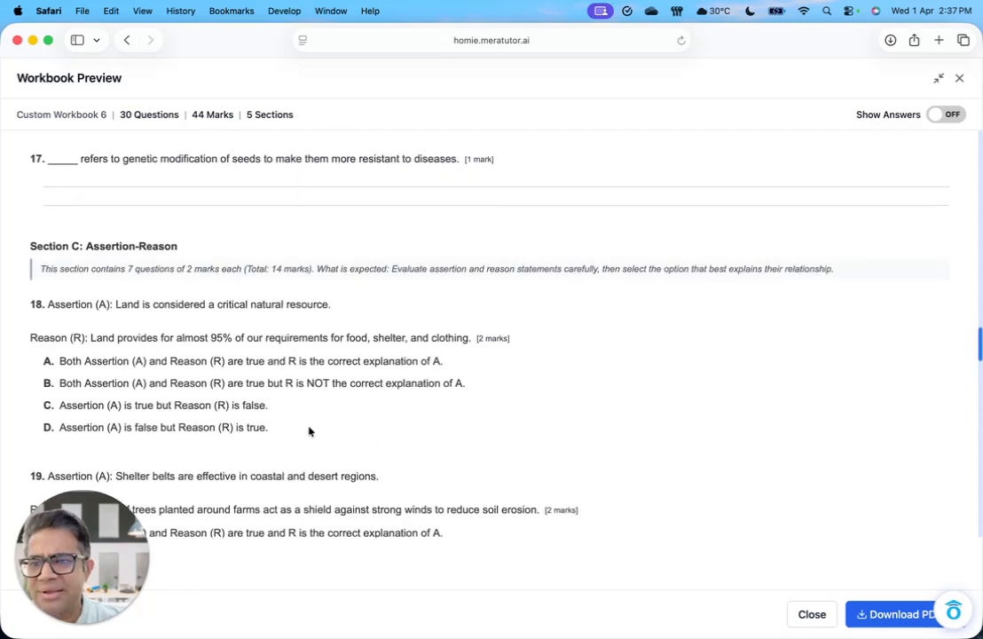
scroll(308, 427, "down", 10)
scroll(308, 427, "down", 15)
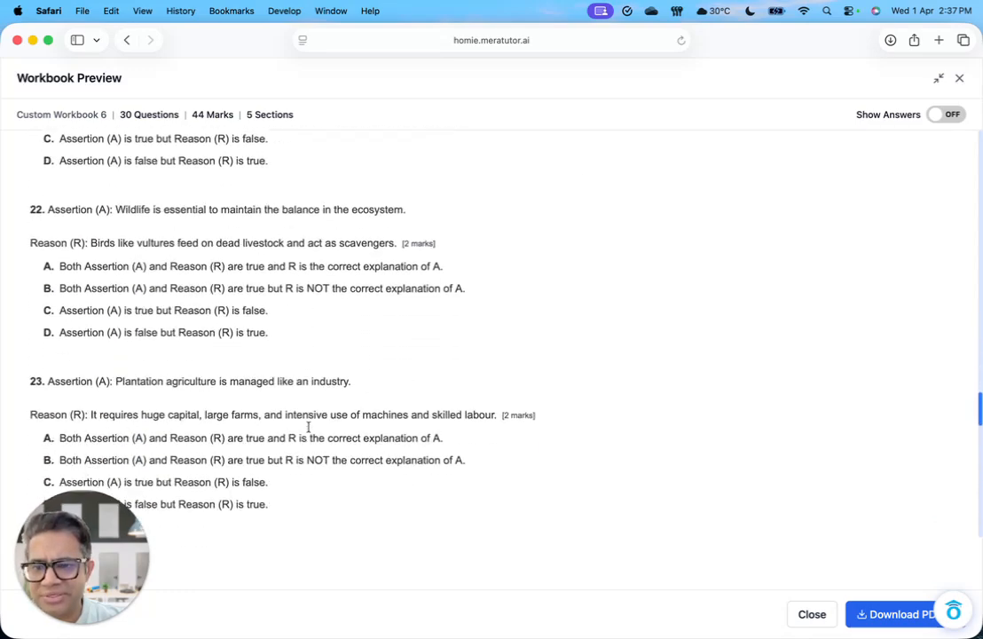
scroll(308, 429, "down", 2)
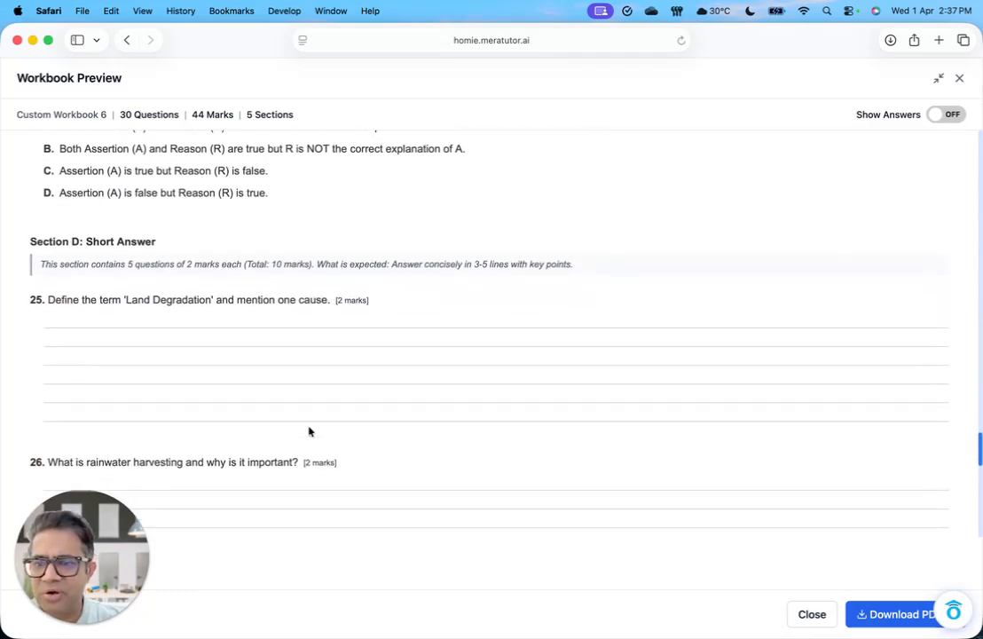
scroll(309, 431, "up", 1)
scroll(309, 431, "down", 1)
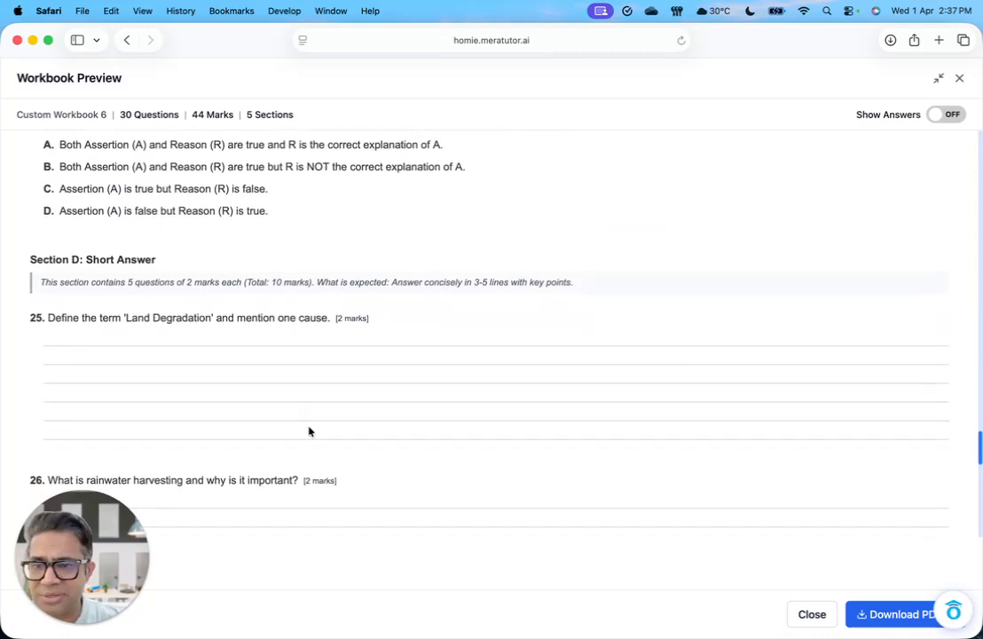
scroll(309, 431, "down", 15)
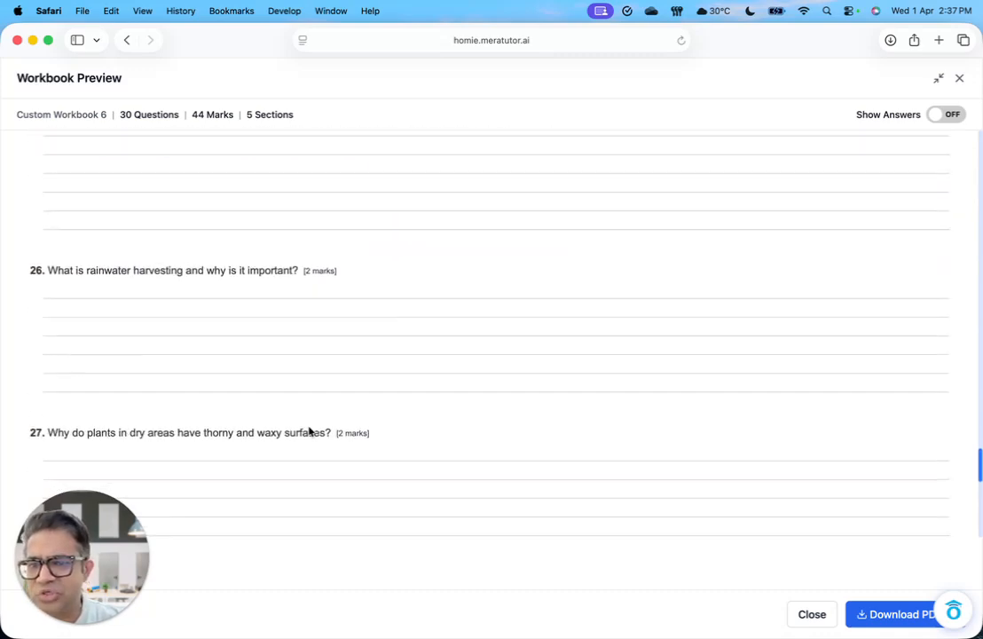
scroll(309, 431, "down", 2)
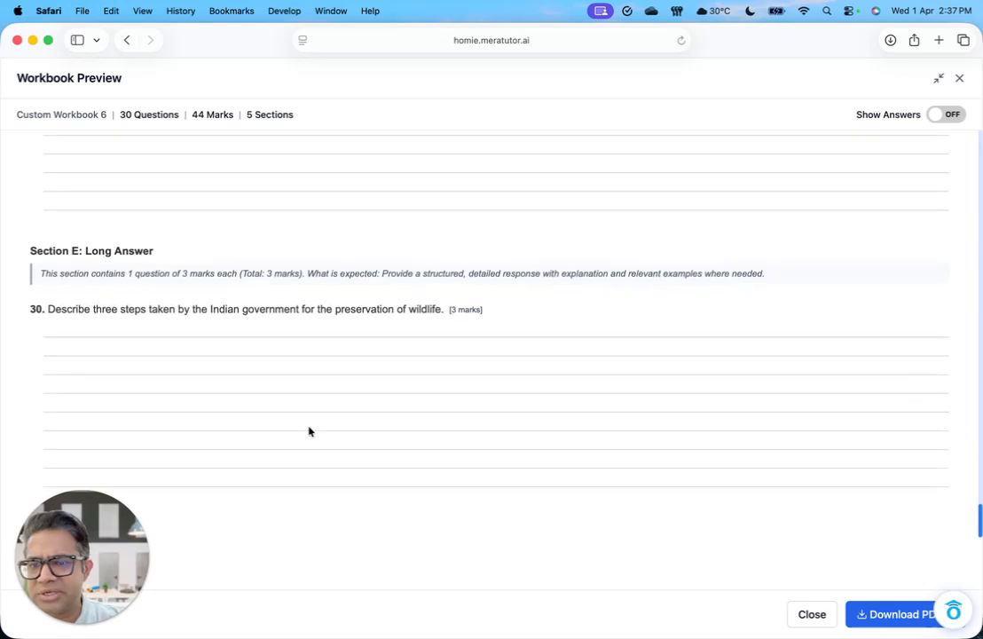
Step: Show the answers in the workbook preview, review them back through the MCQ section, and close the preview
left_click(946, 115)
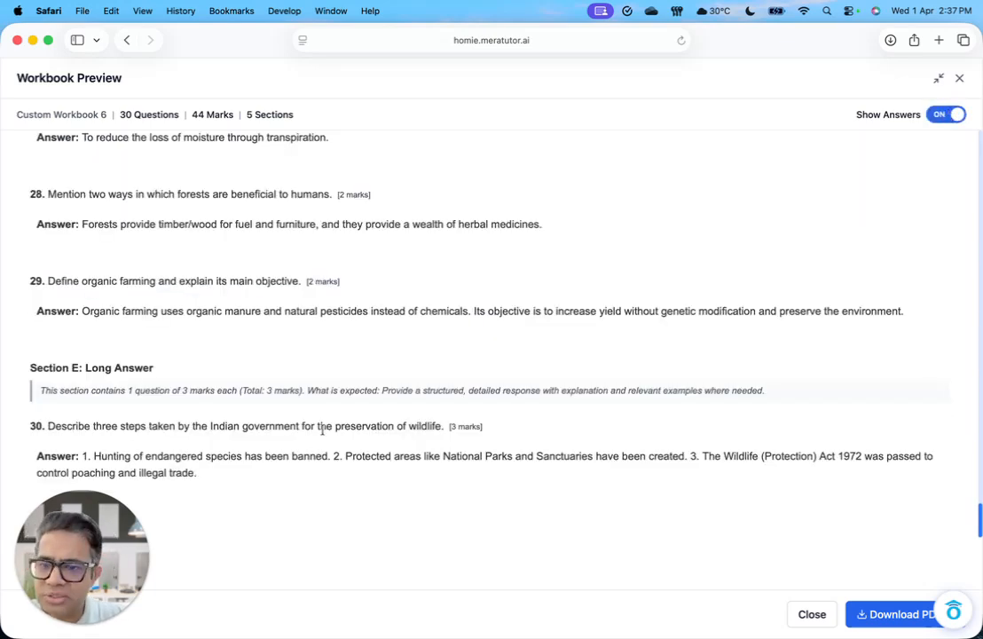
scroll(431, 467, "up", 5)
scroll(430, 468, "up", 15)
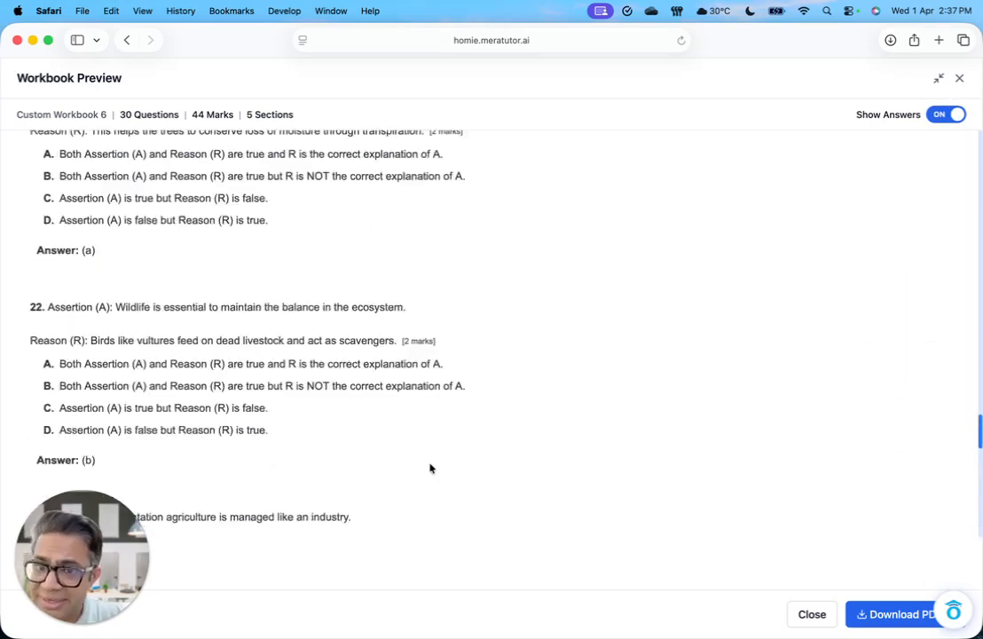
scroll(430, 467, "up", 10)
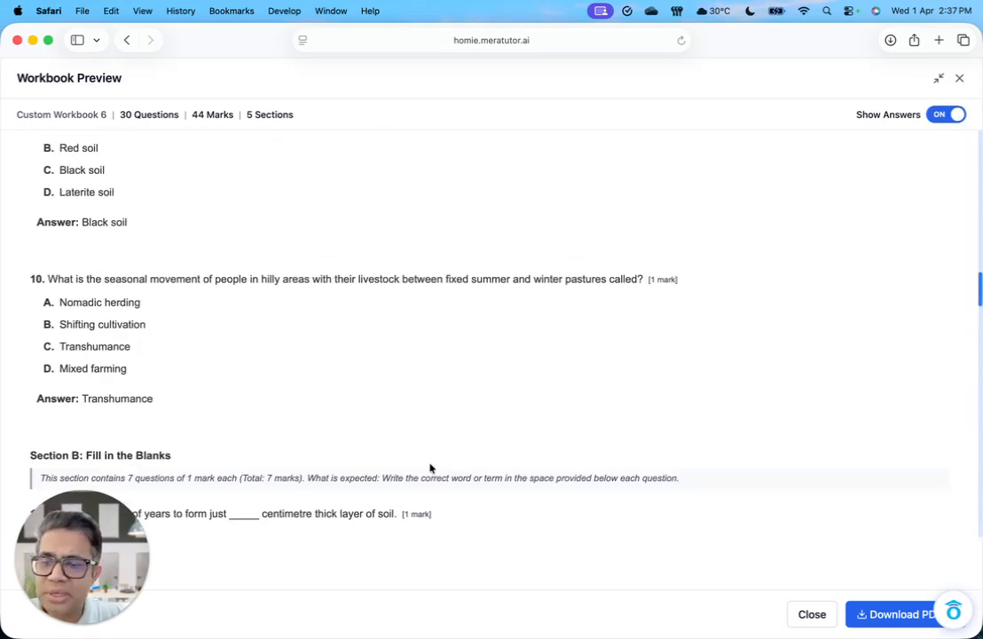
scroll(431, 467, "up", 10)
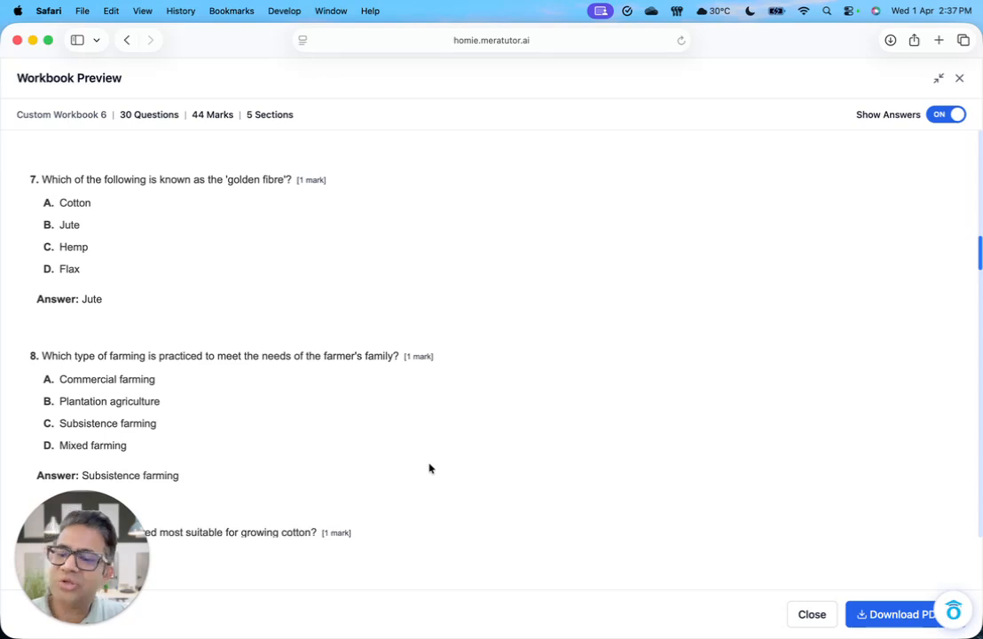
left_click(959, 79)
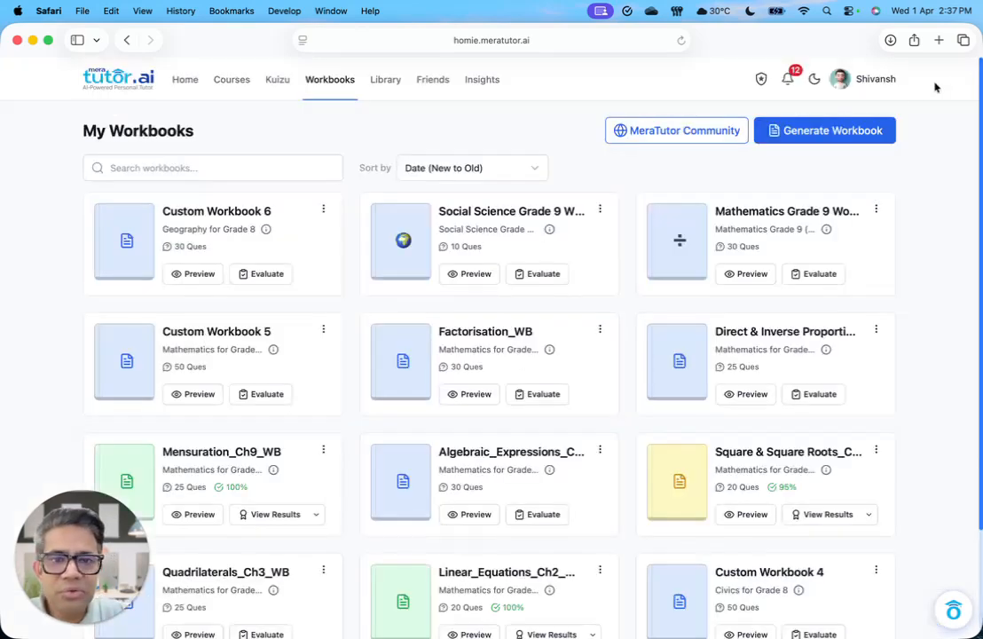